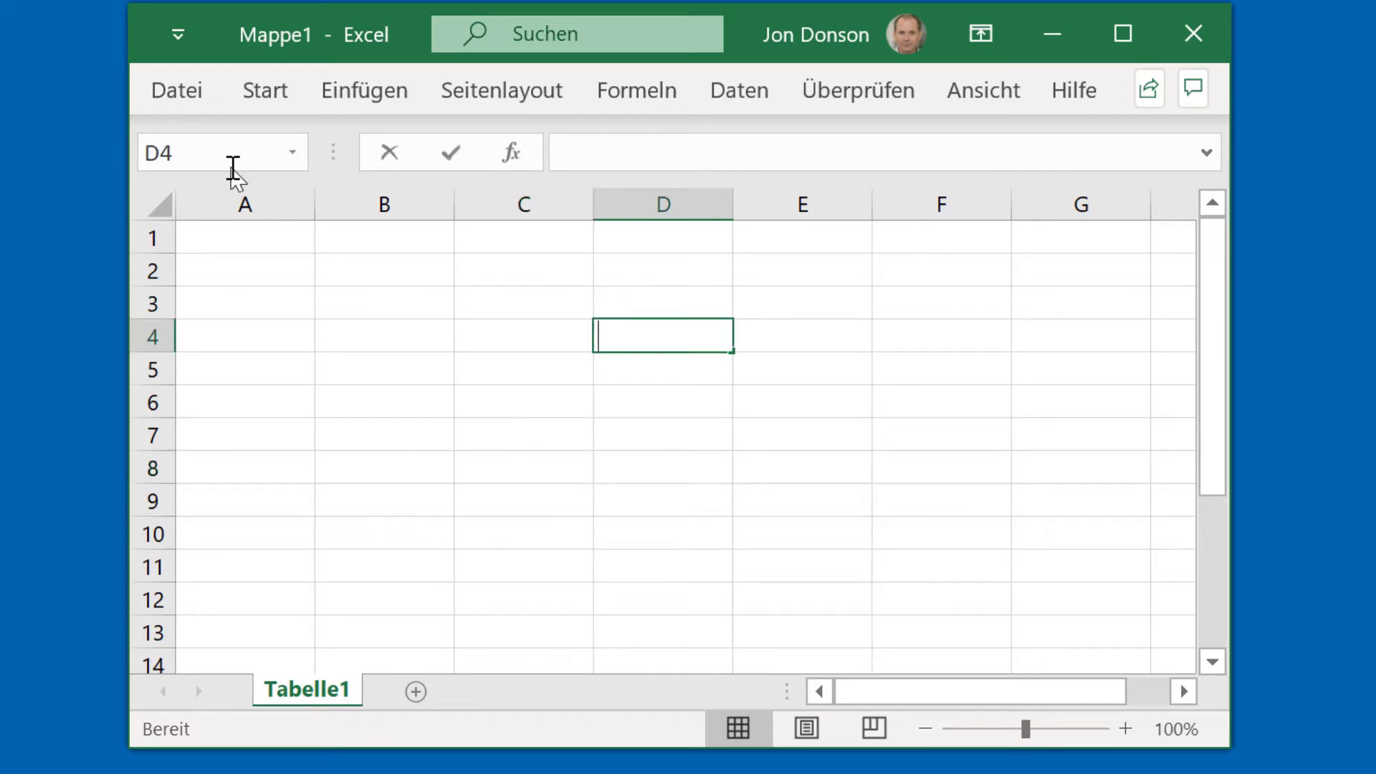
type("gdgdfdf")
key("BackSpace")
key("BackSpace")
key("BackSpace")
key("BackSpace")
key("BackSpace")
key("BackSpace")
key("BackSpace")
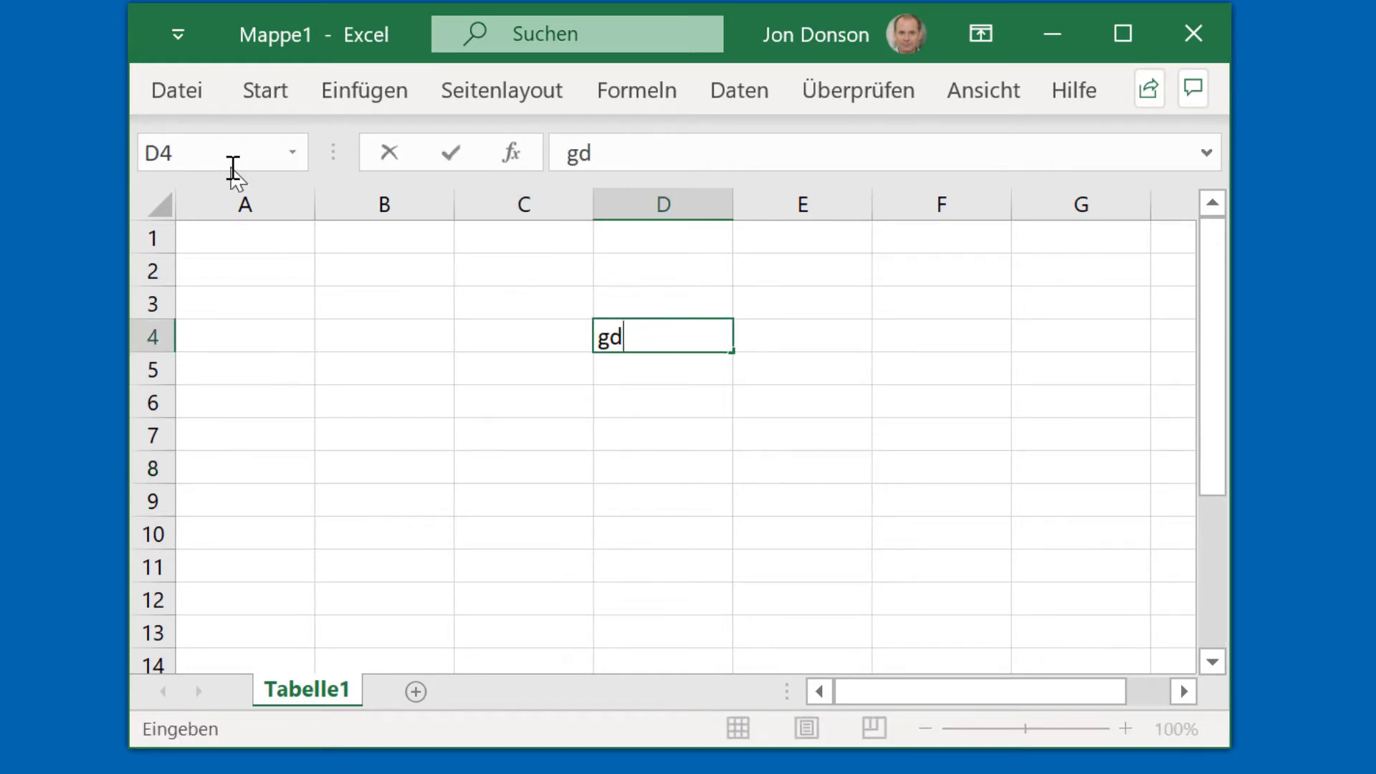
key("Return")
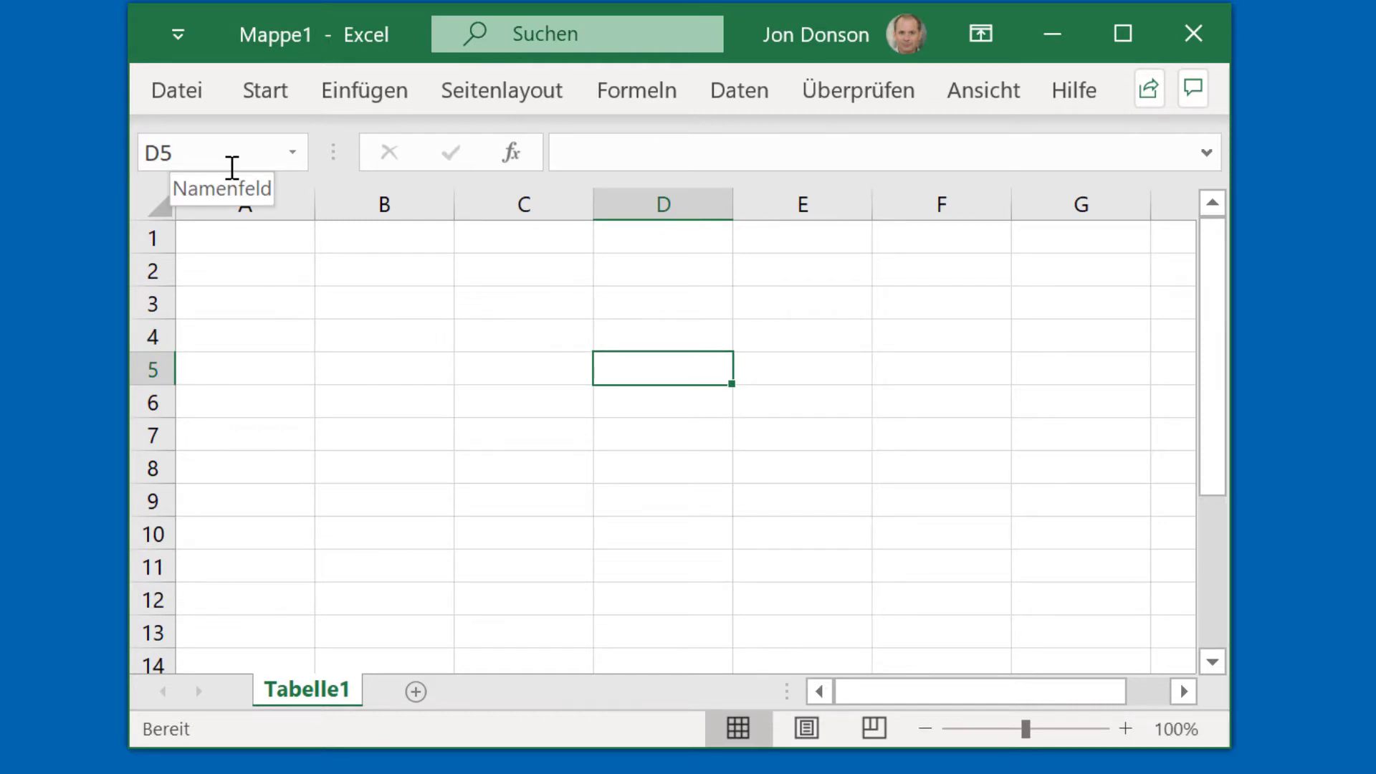
Jump to cell A2 by its reference and enter BMW.
left_click(232, 168)
type("A2")
key("Return")
type("BMW")
key("Return")
Jump to cell B4 by its reference and enter Porsche.
left_click(232, 168)
type("B4")
key("Return")
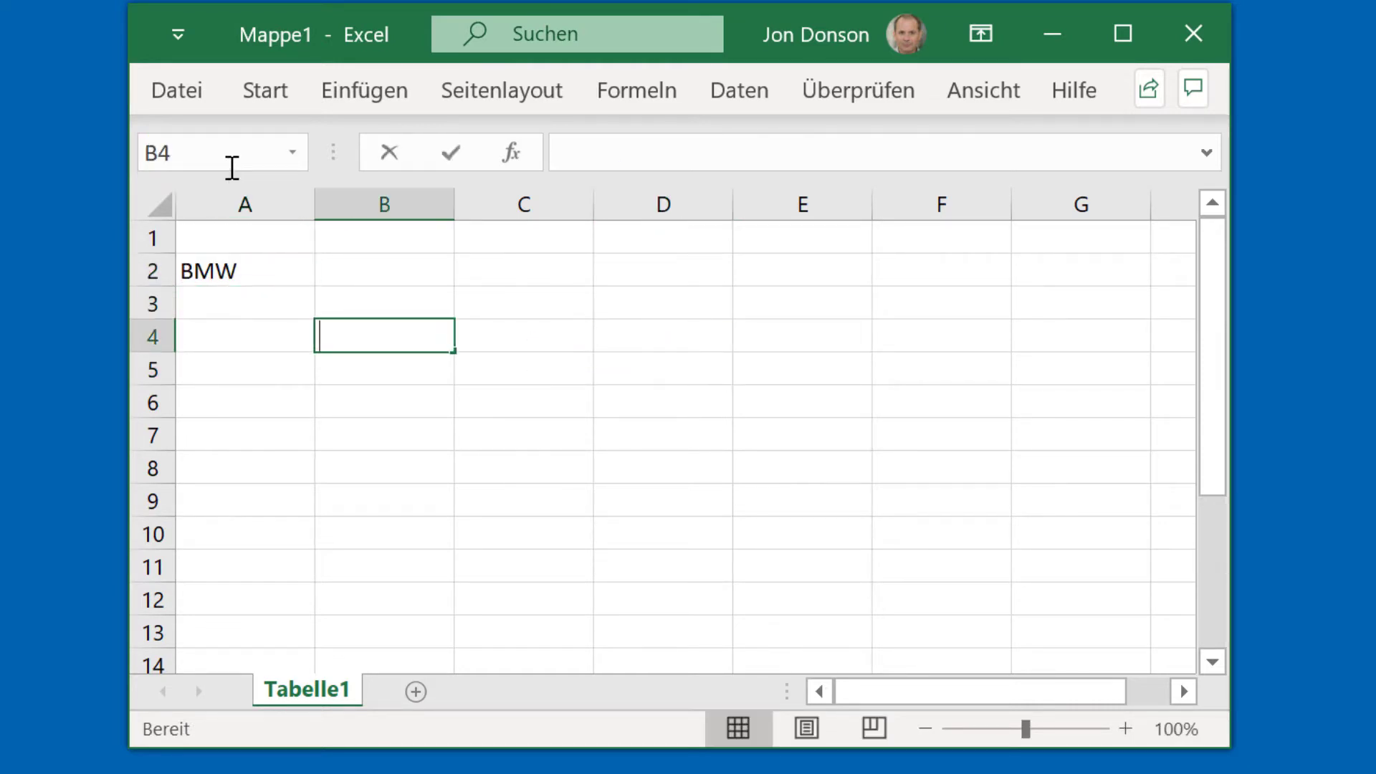
type("Porsche")
key("Return")
Jump to cell D8 by its reference and enter Mercedes.
left_click(232, 168)
type("D8")
key("Return")
type("Mercedes")
key("Return")
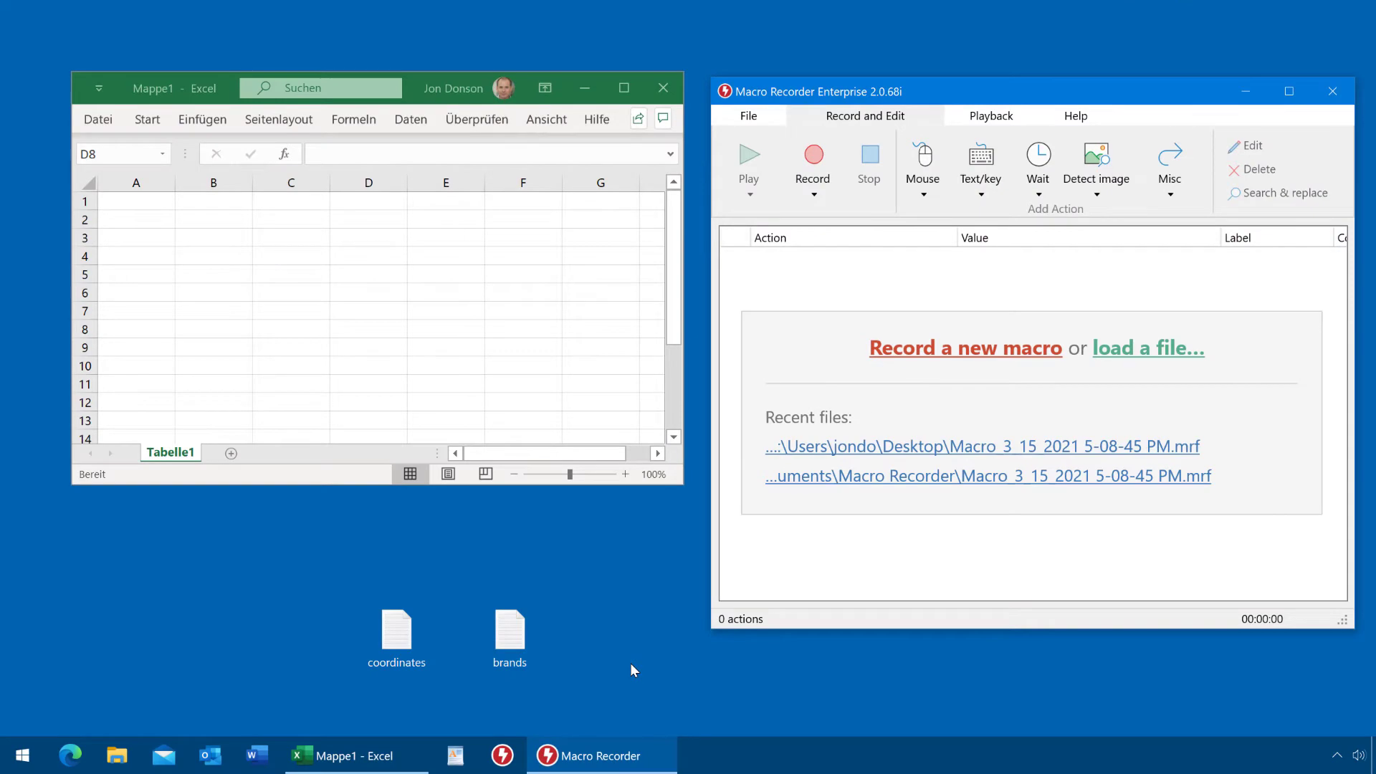
Examine the contents of the coordinates and brands text files on the desktop, closing each one after reading it.
double_click(394, 631)
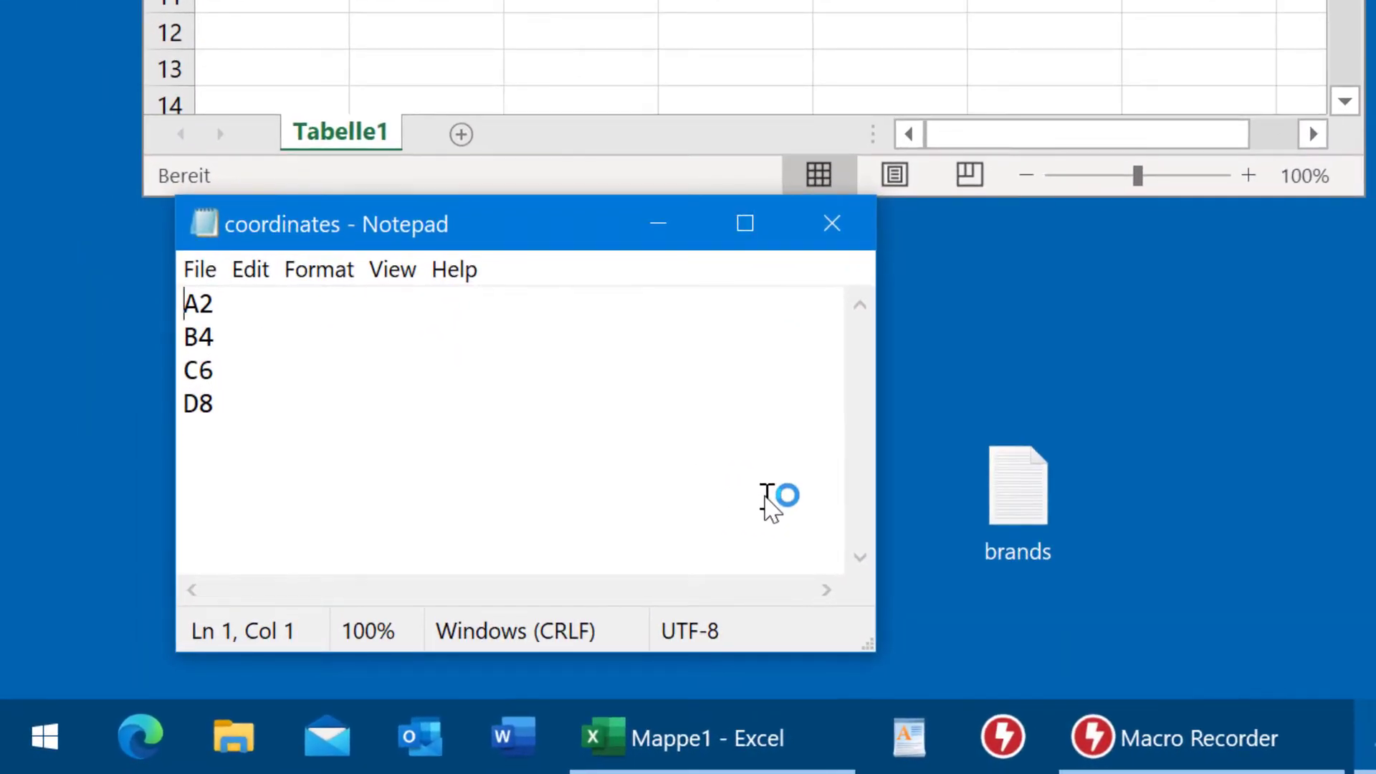
left_click(845, 225)
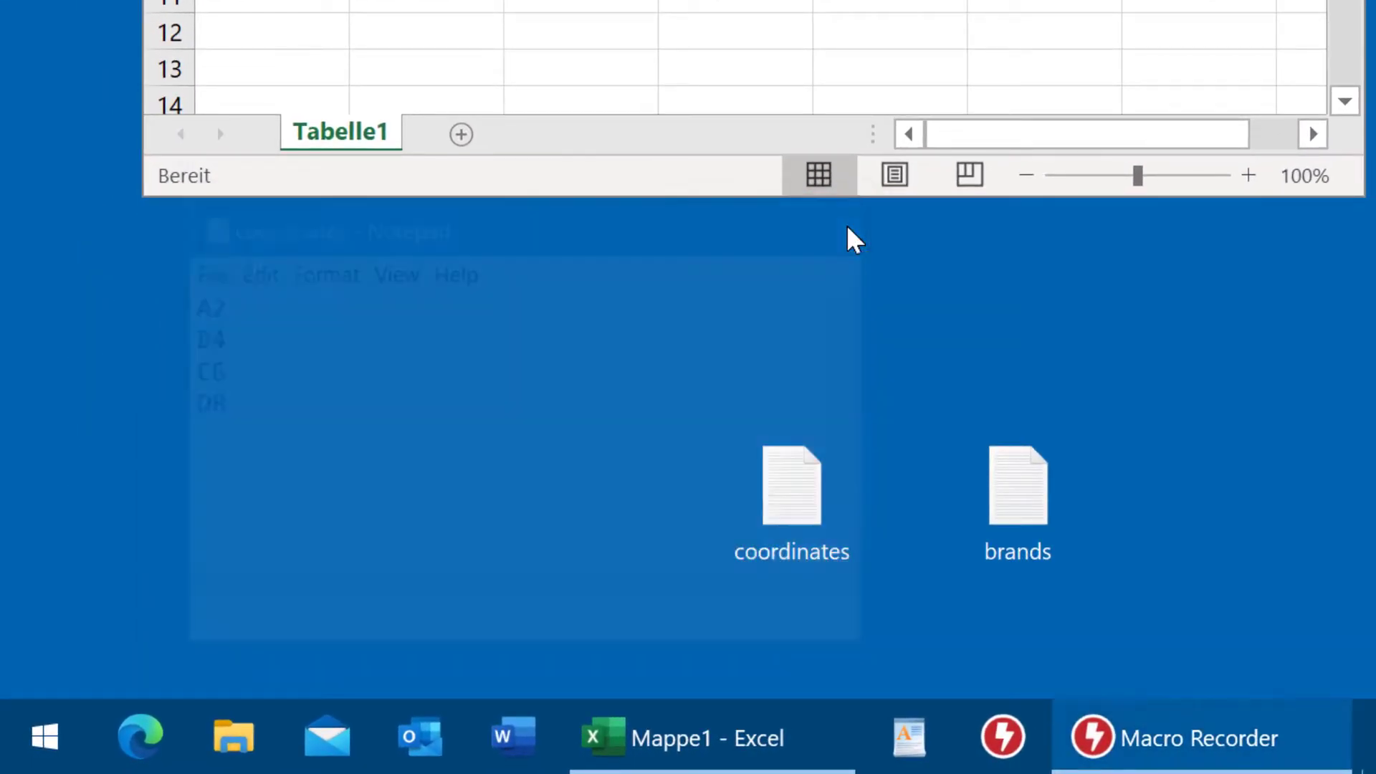
double_click(1047, 519)
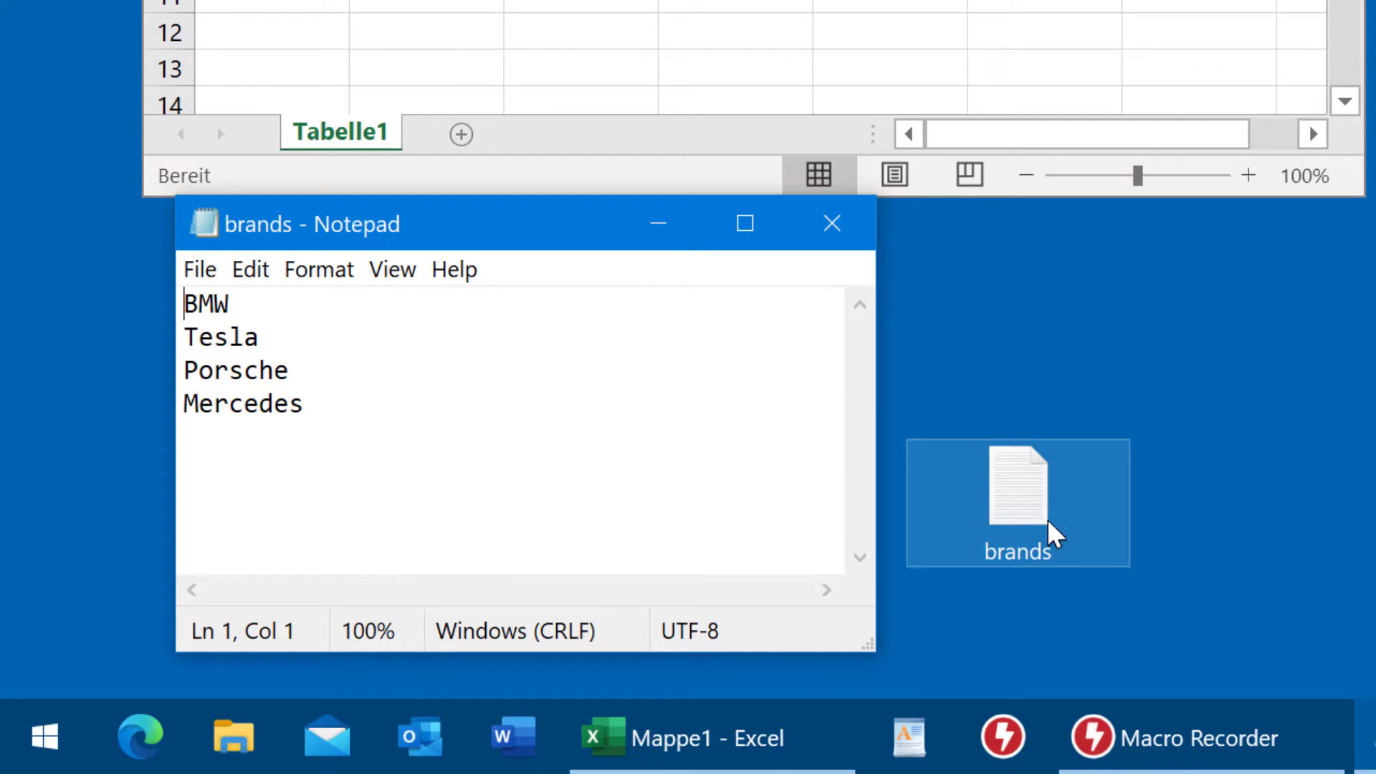
left_click(840, 227)
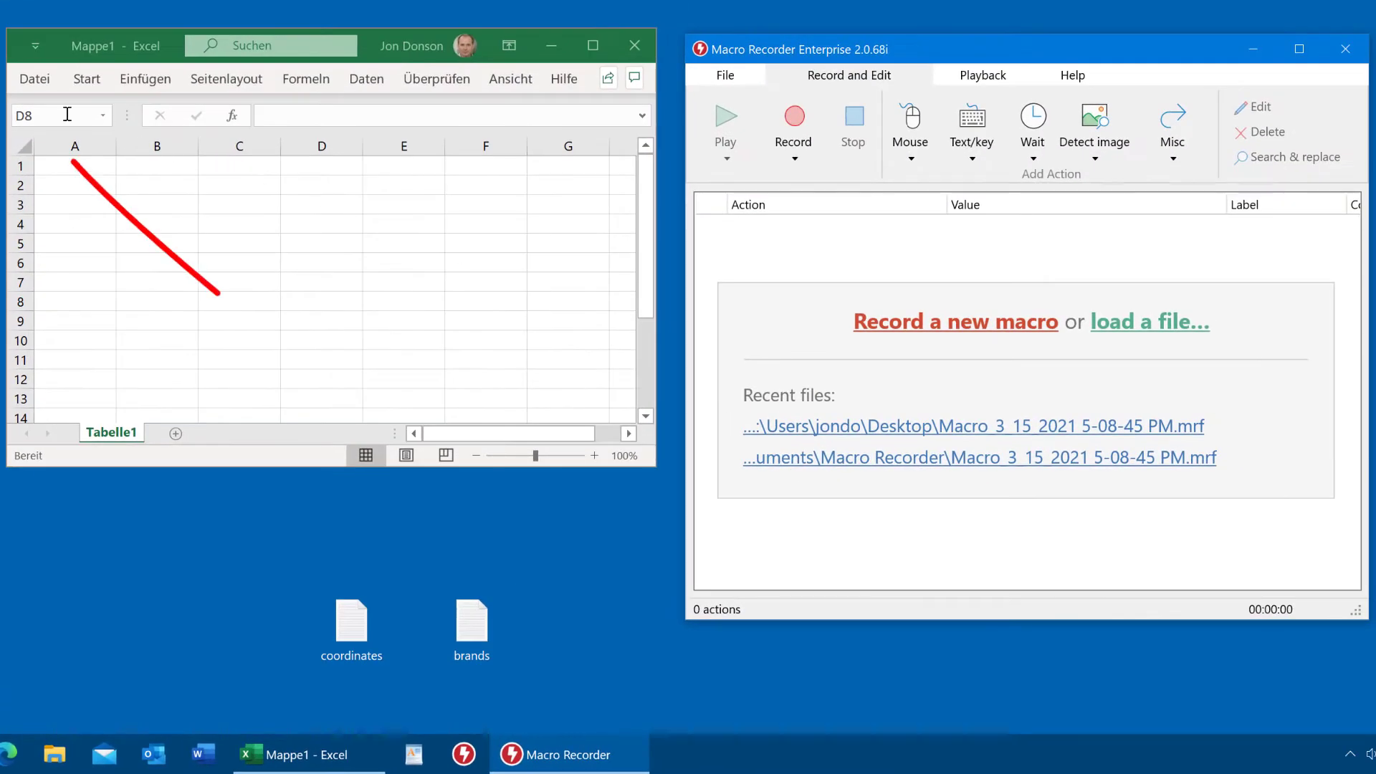
In Macro Recorder, add a left mouse click action whose position 219, 288 is captured on Excel's Name Box.
left_click(67, 115)
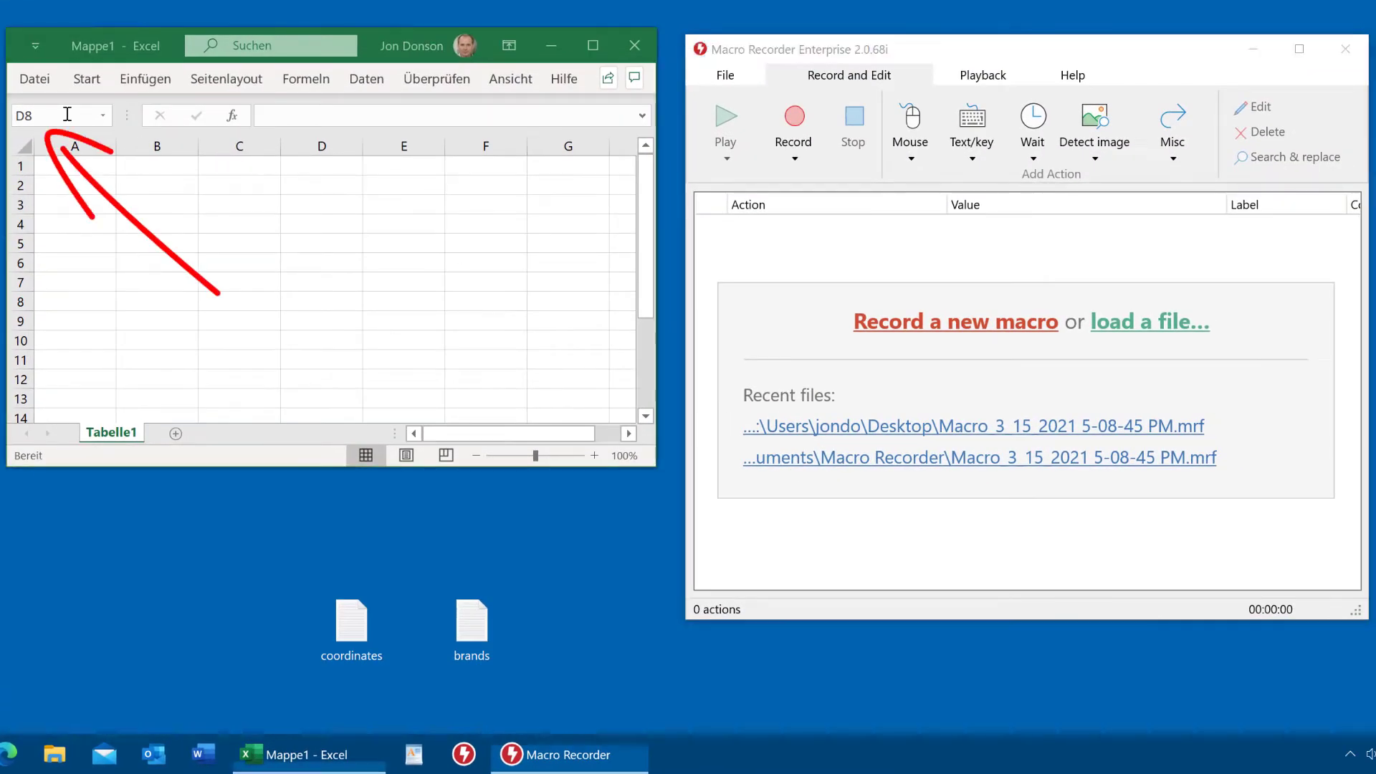
left_click(54, 115)
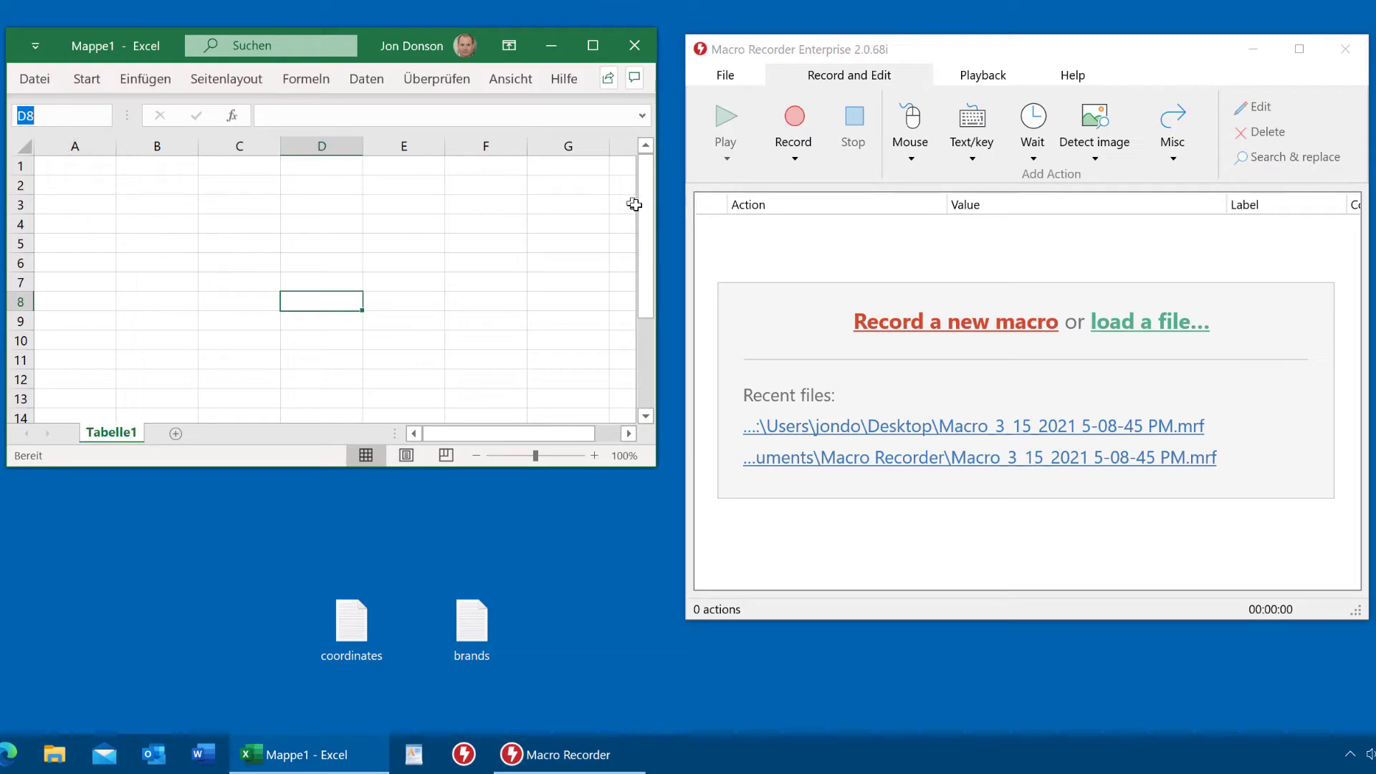
left_click(753, 239)
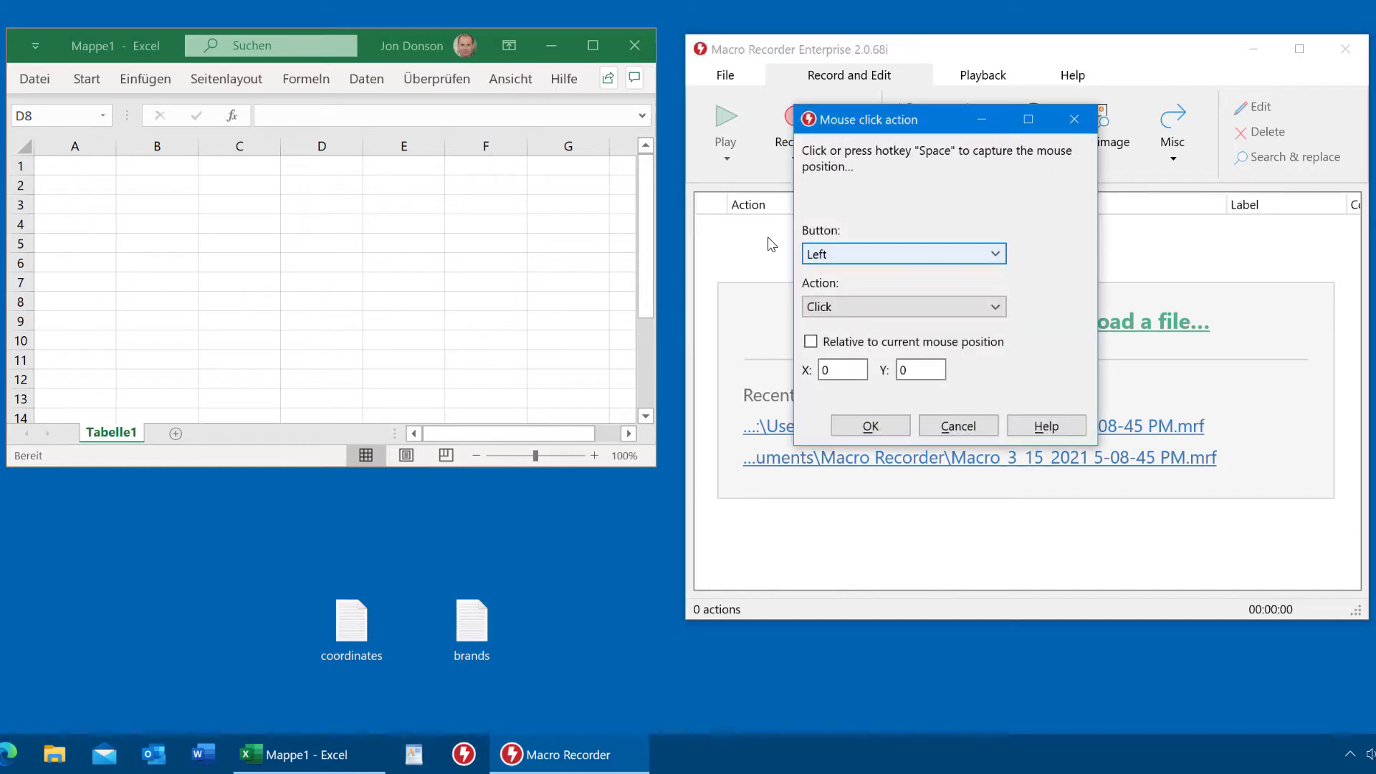
left_click(57, 116)
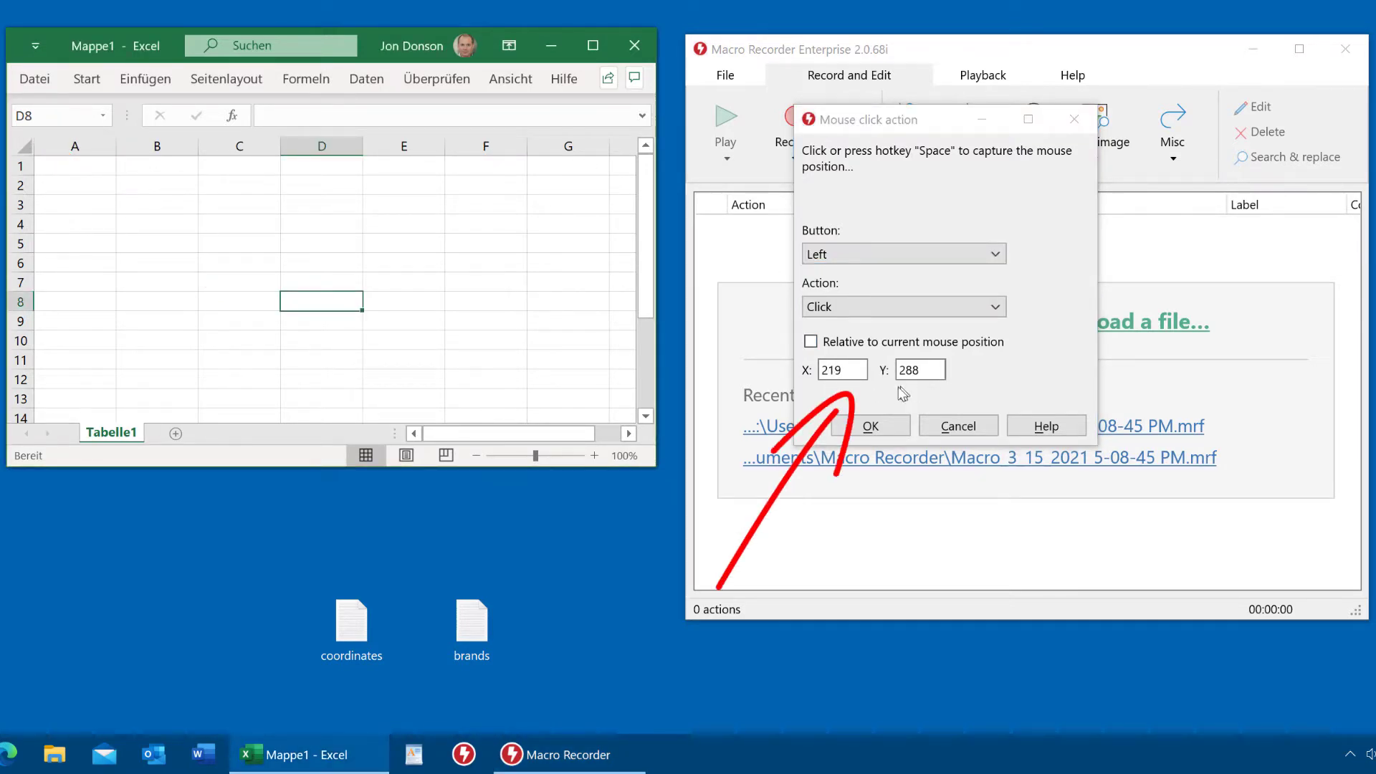
left_click(873, 427)
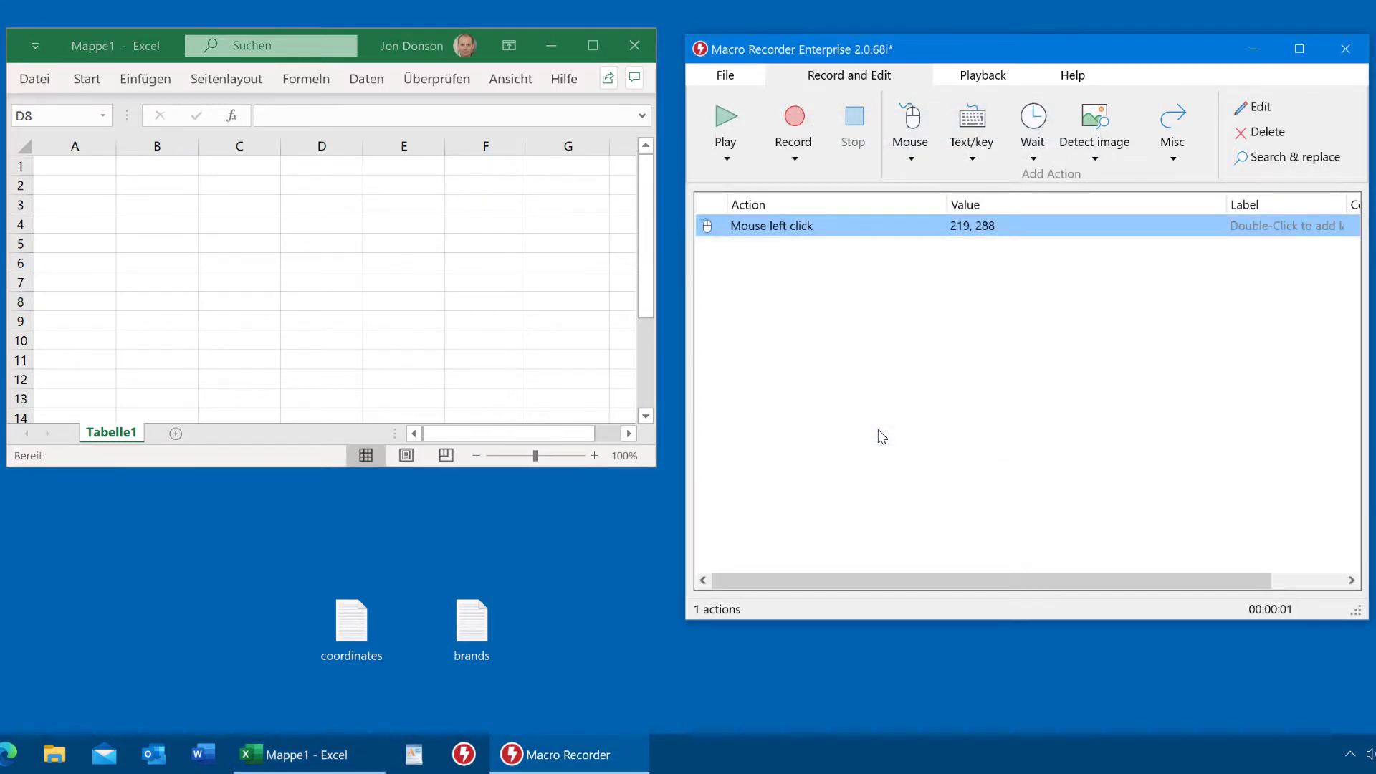
Add a Set parameters from list action that fills the Text field from the coordinates file, applied until label Next.
right_click(882, 437)
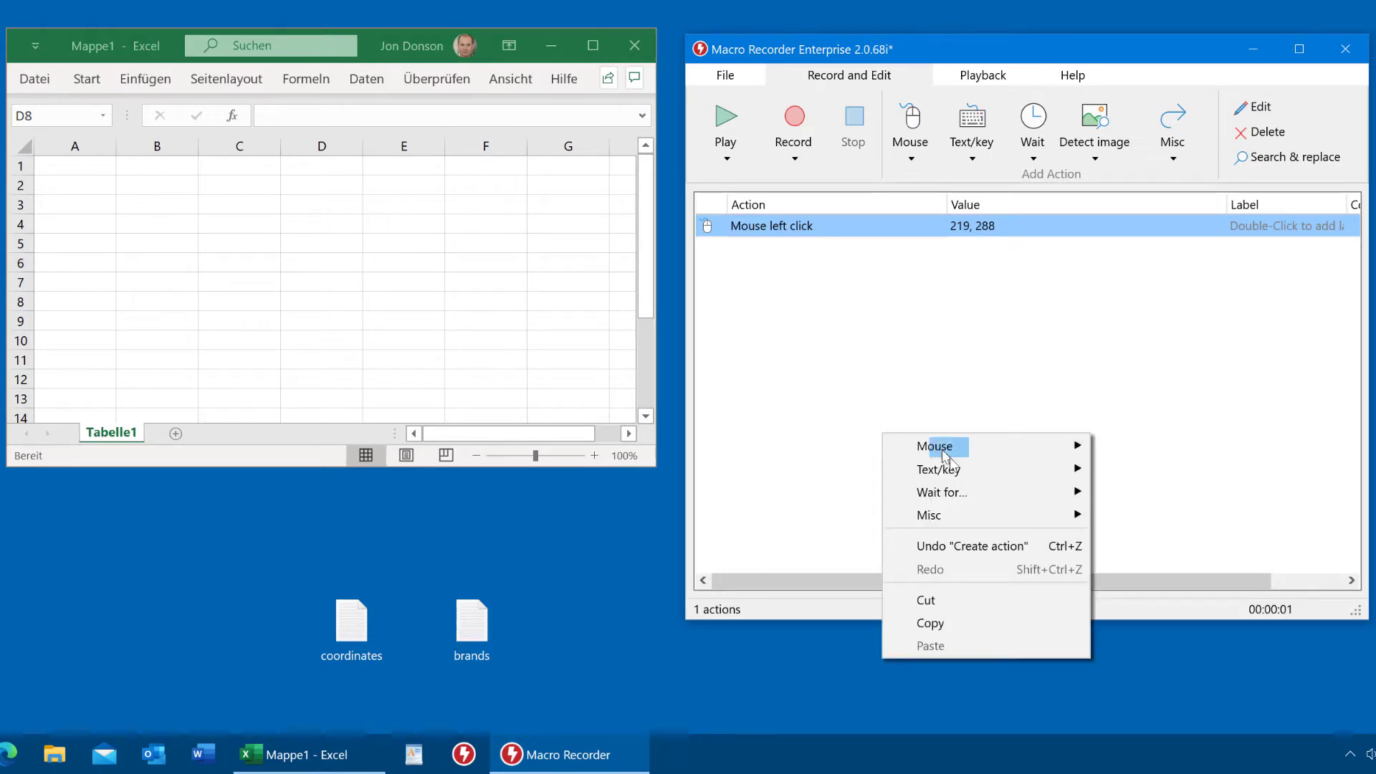
mouse_move(969, 522)
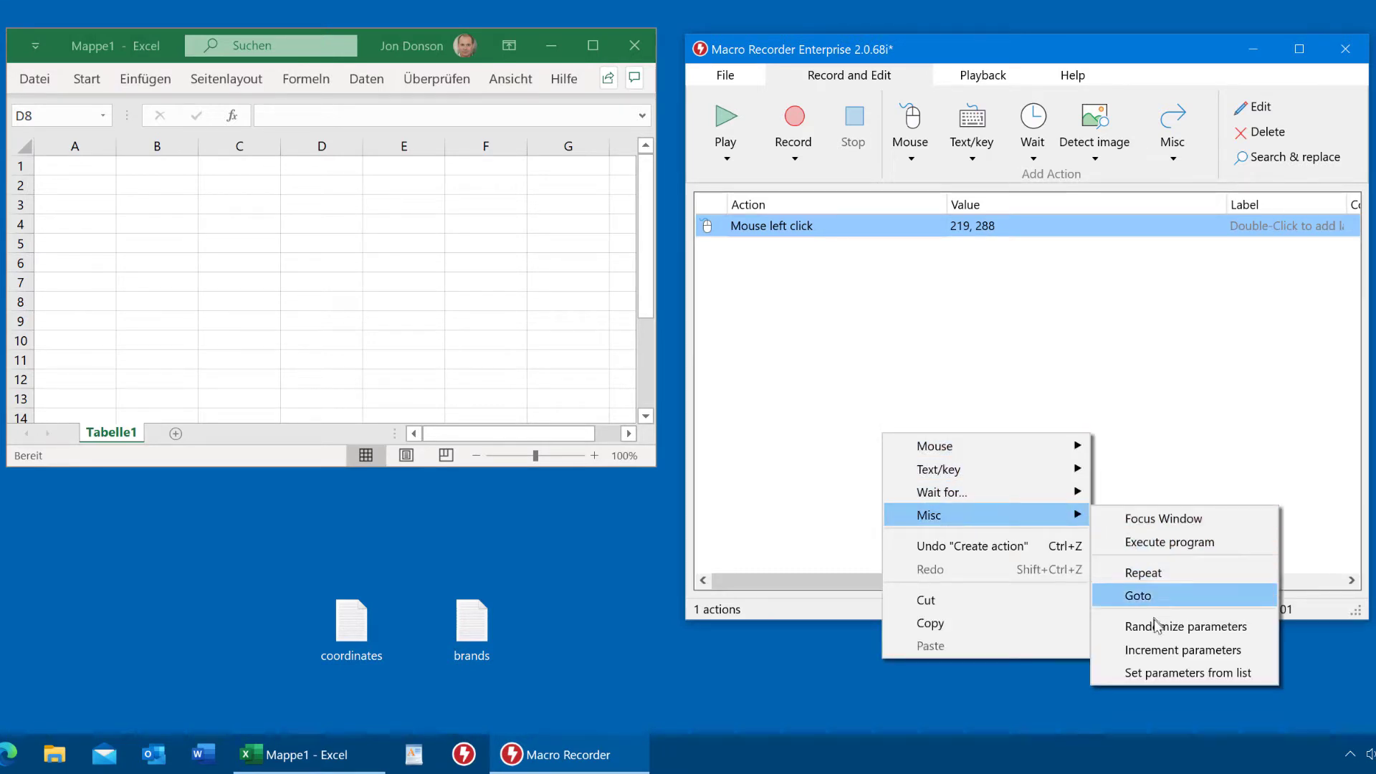
left_click(1164, 676)
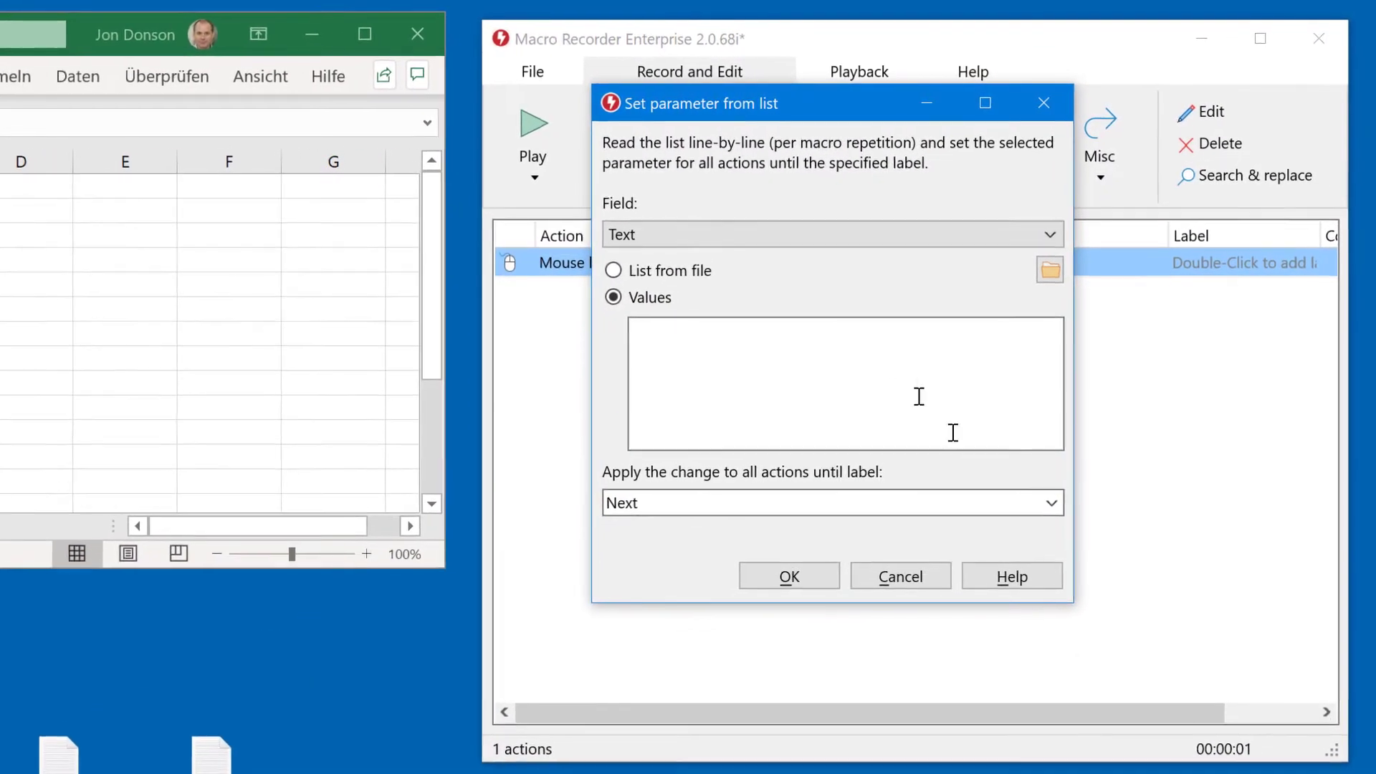
left_click(673, 275)
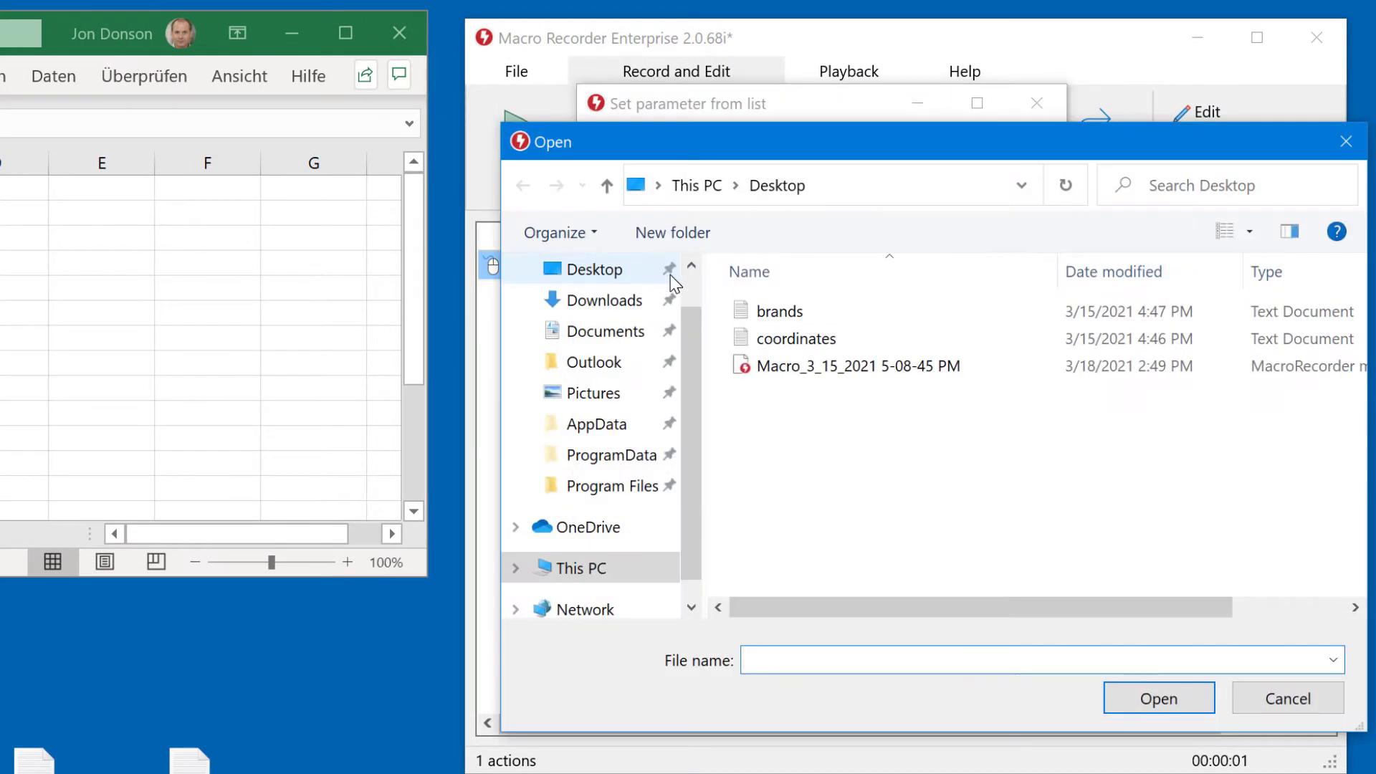
left_click(818, 341)
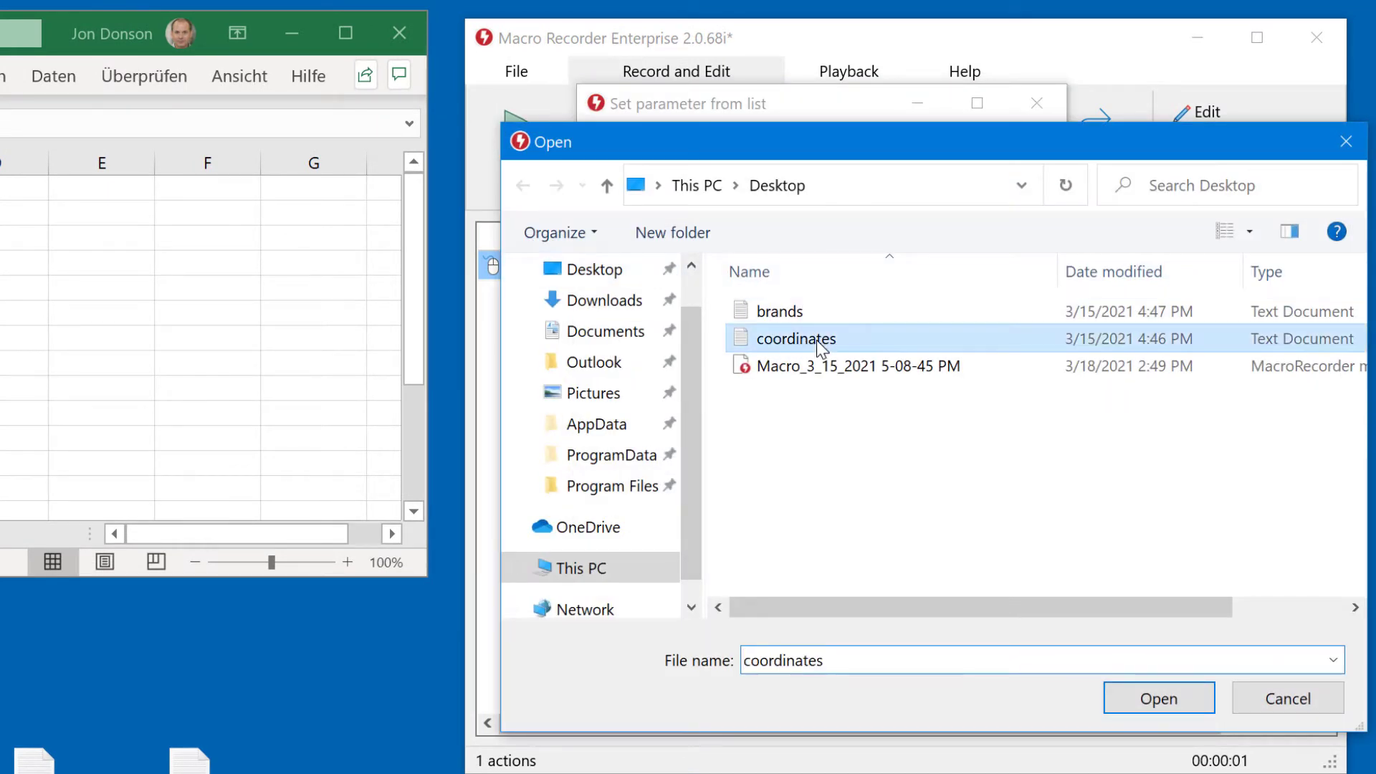
left_click(1122, 700)
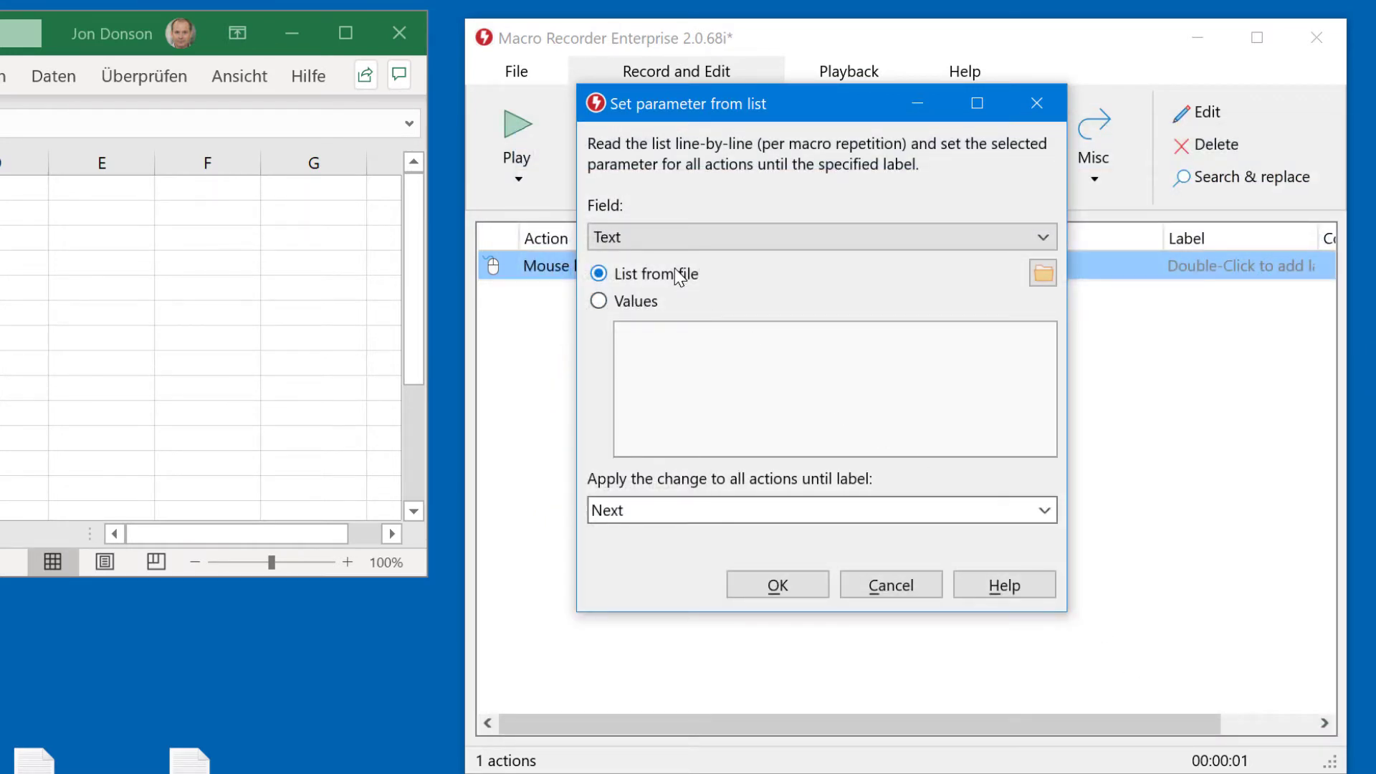
mouse_move(678, 279)
left_click(1045, 511)
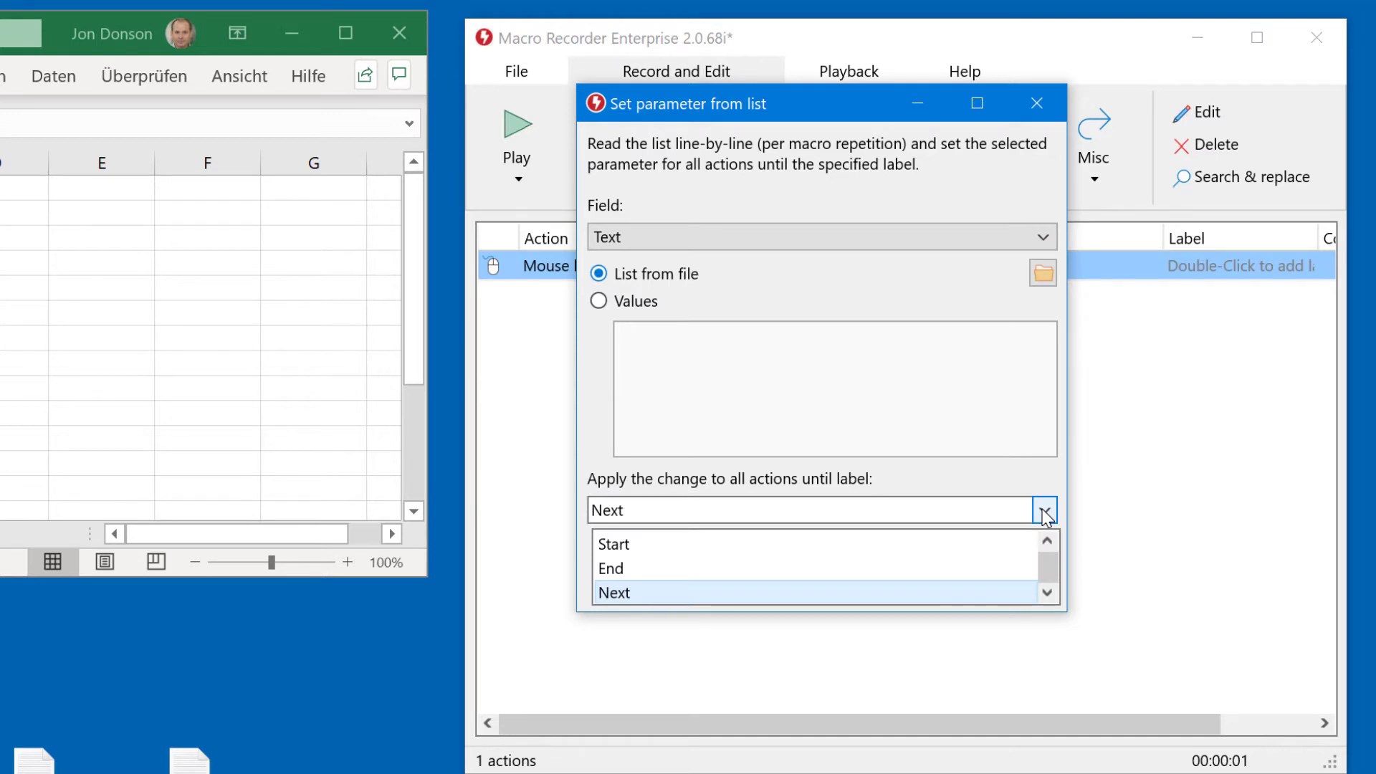
left_click(975, 459)
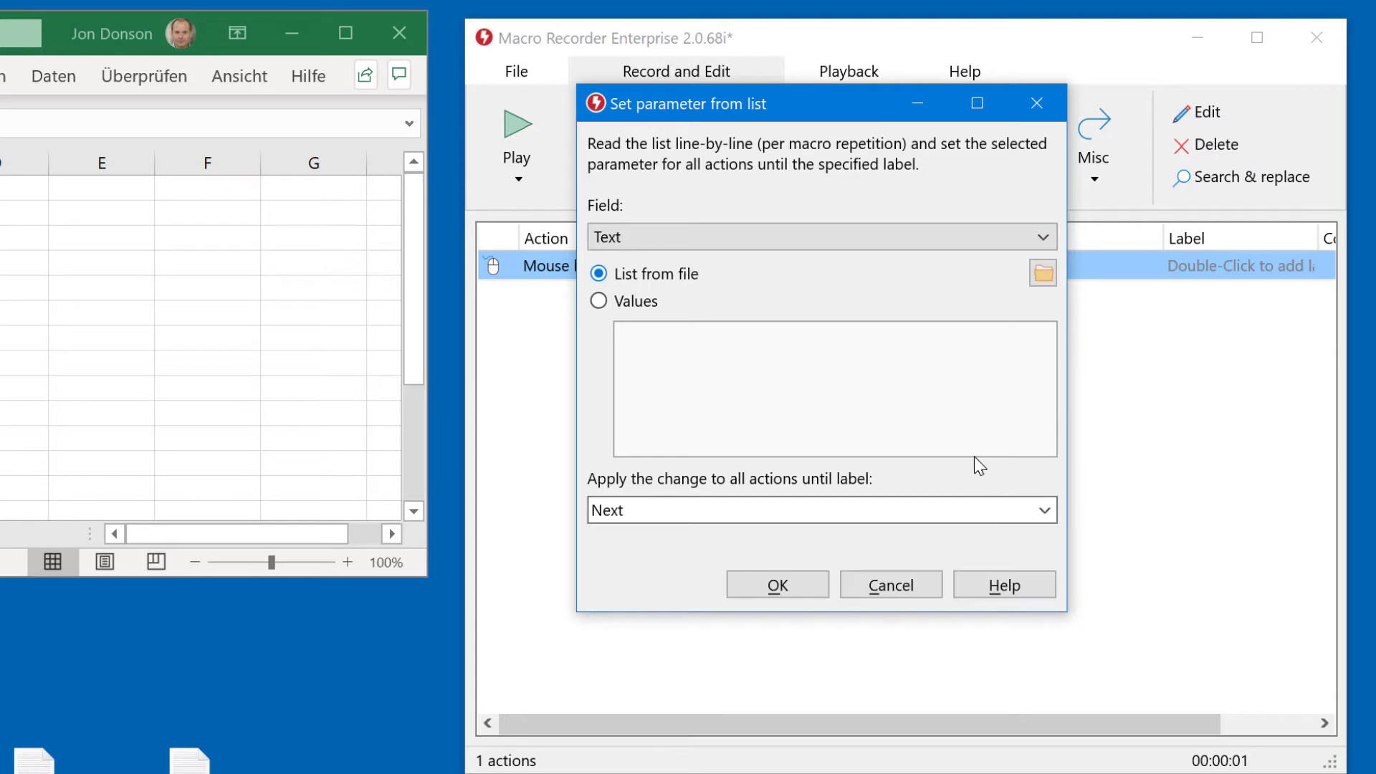
left_click(819, 586)
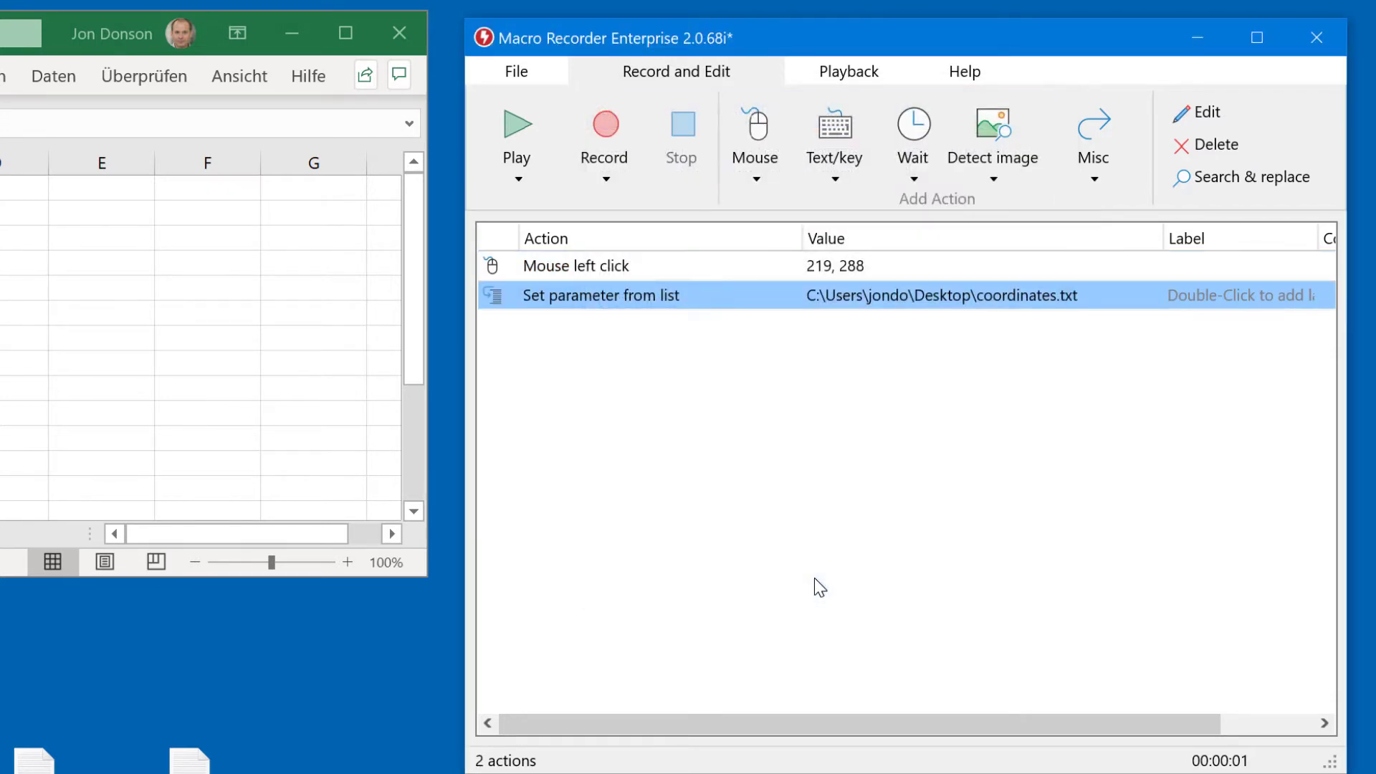
Add a text output action with its text left empty after the list action.
left_click(837, 179)
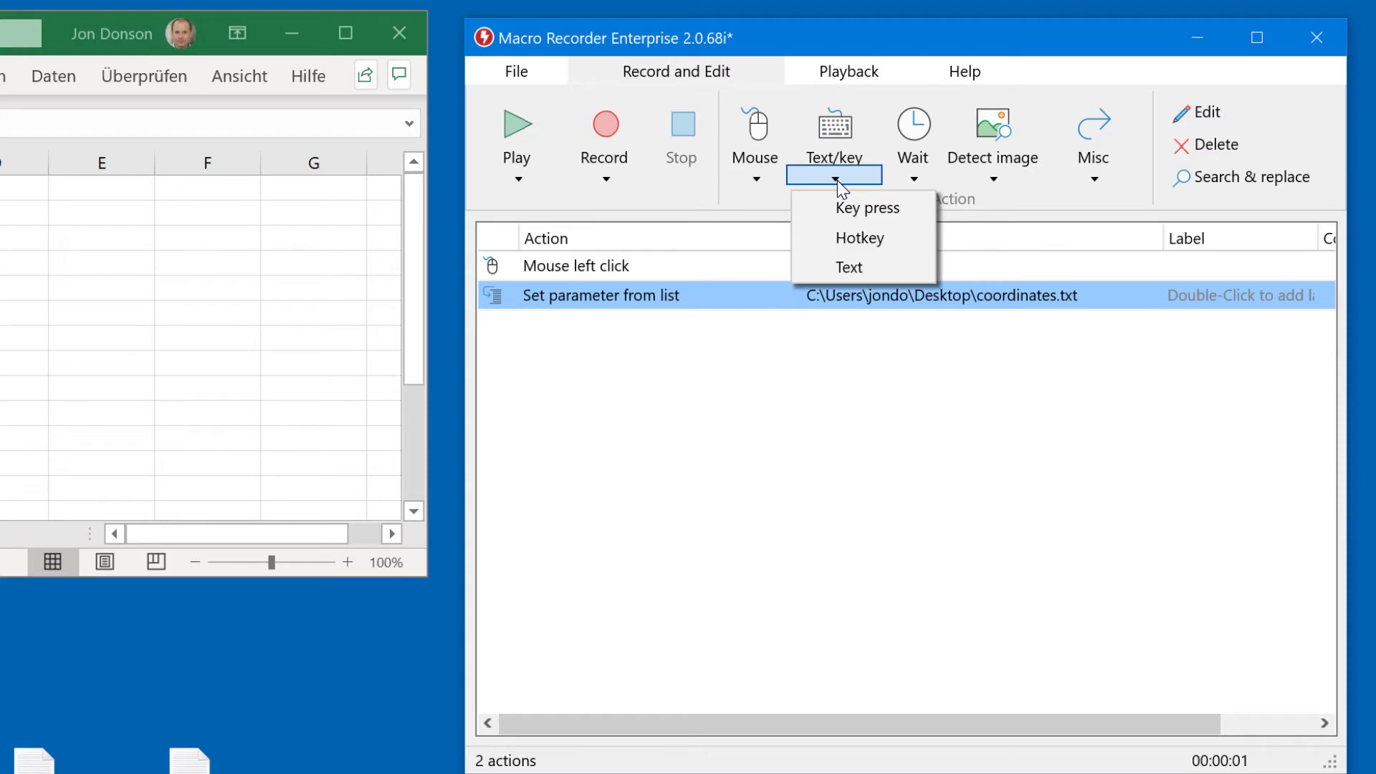
left_click(857, 268)
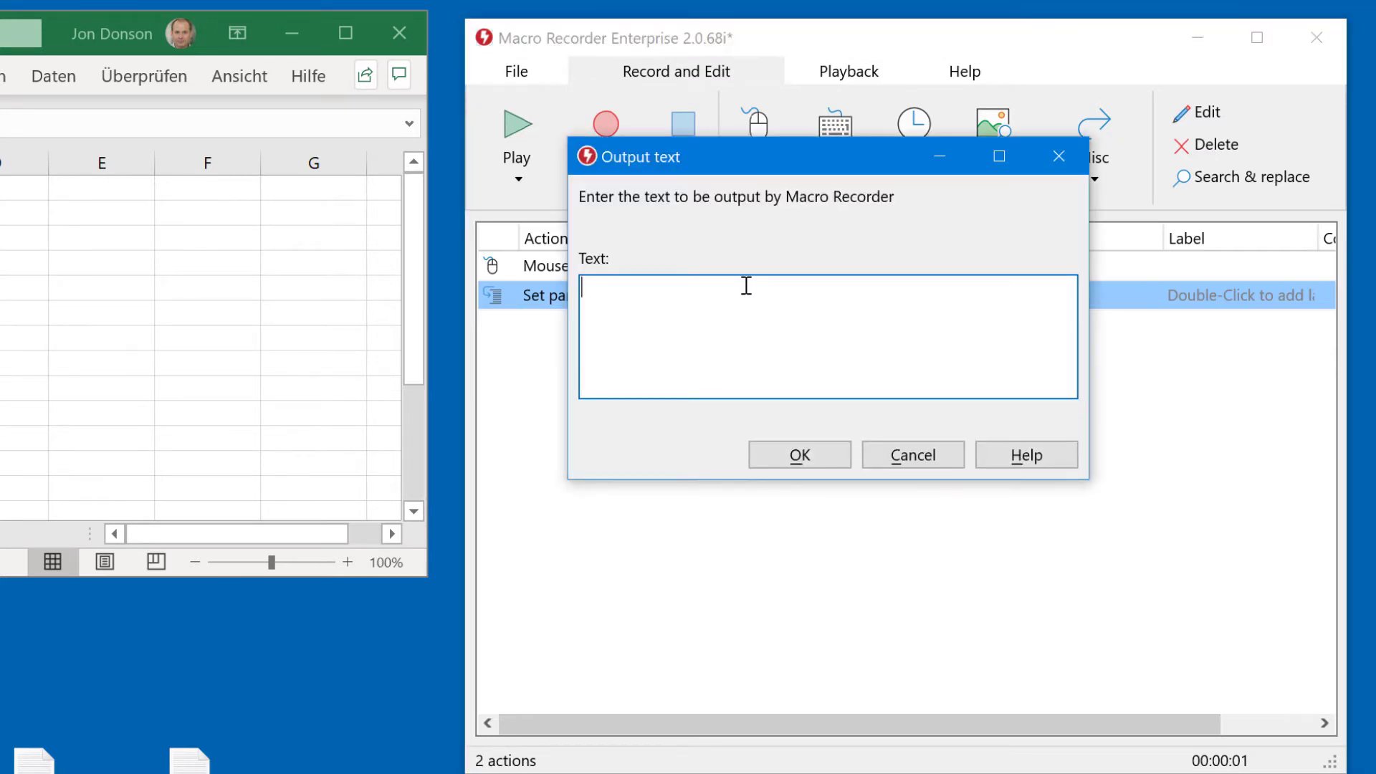
left_click(810, 458)
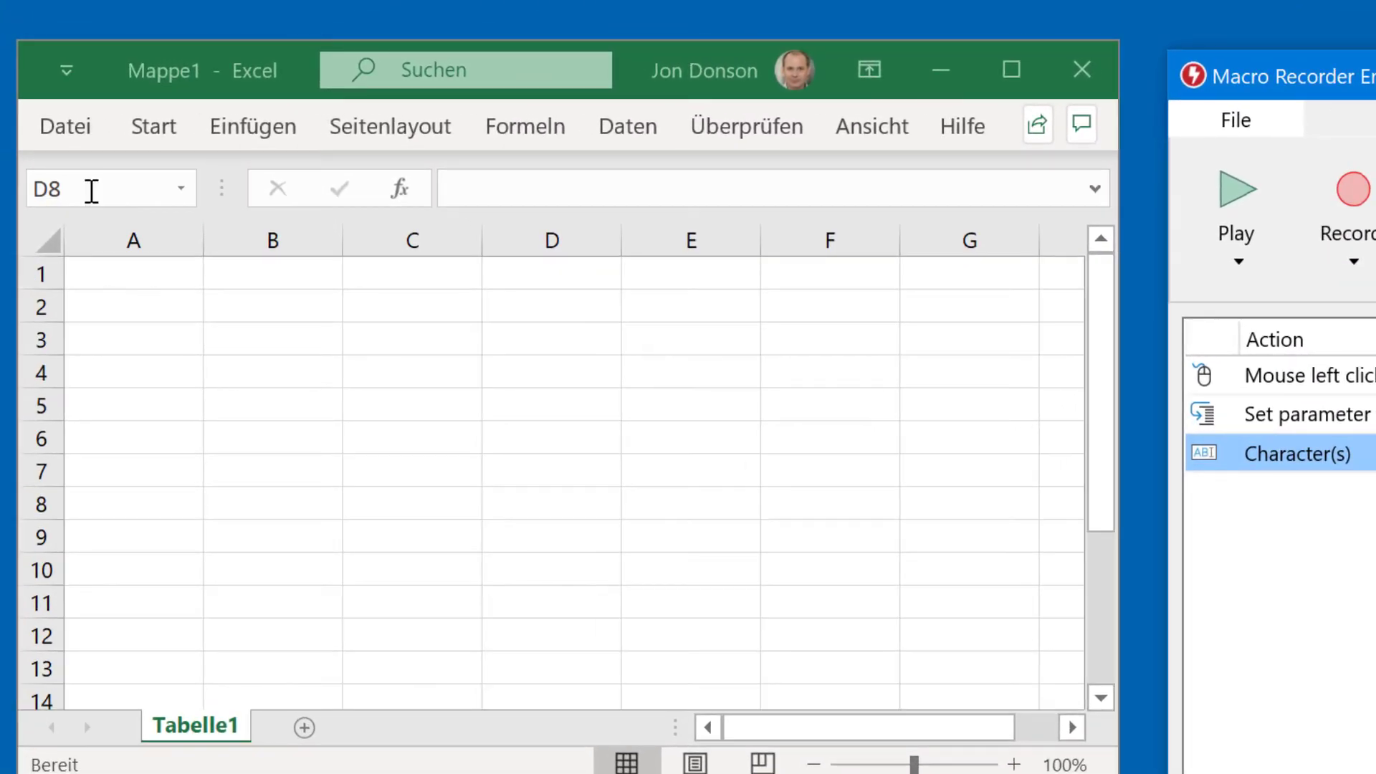
In the Excel sheet, jump to cell D2 by its reference.
left_click(91, 191)
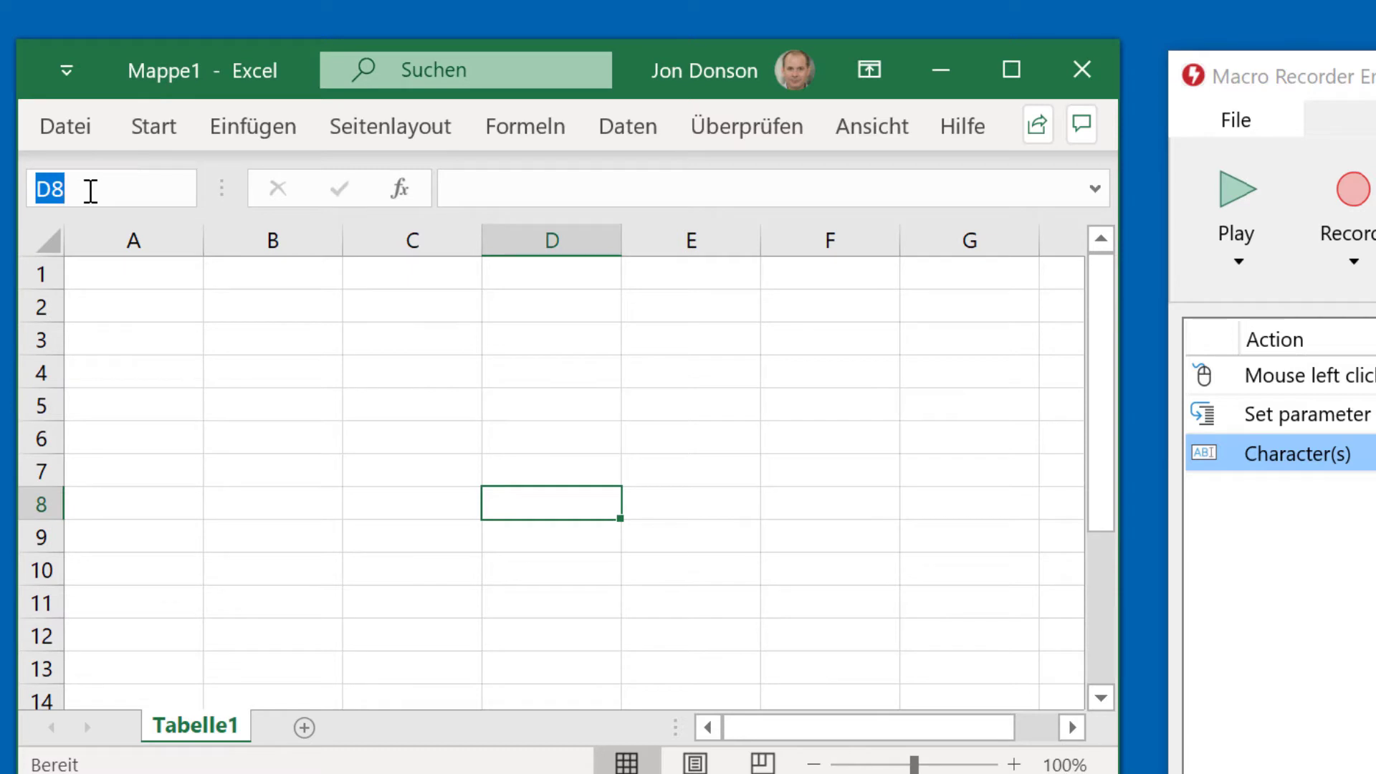
type("D2")
key("Return")
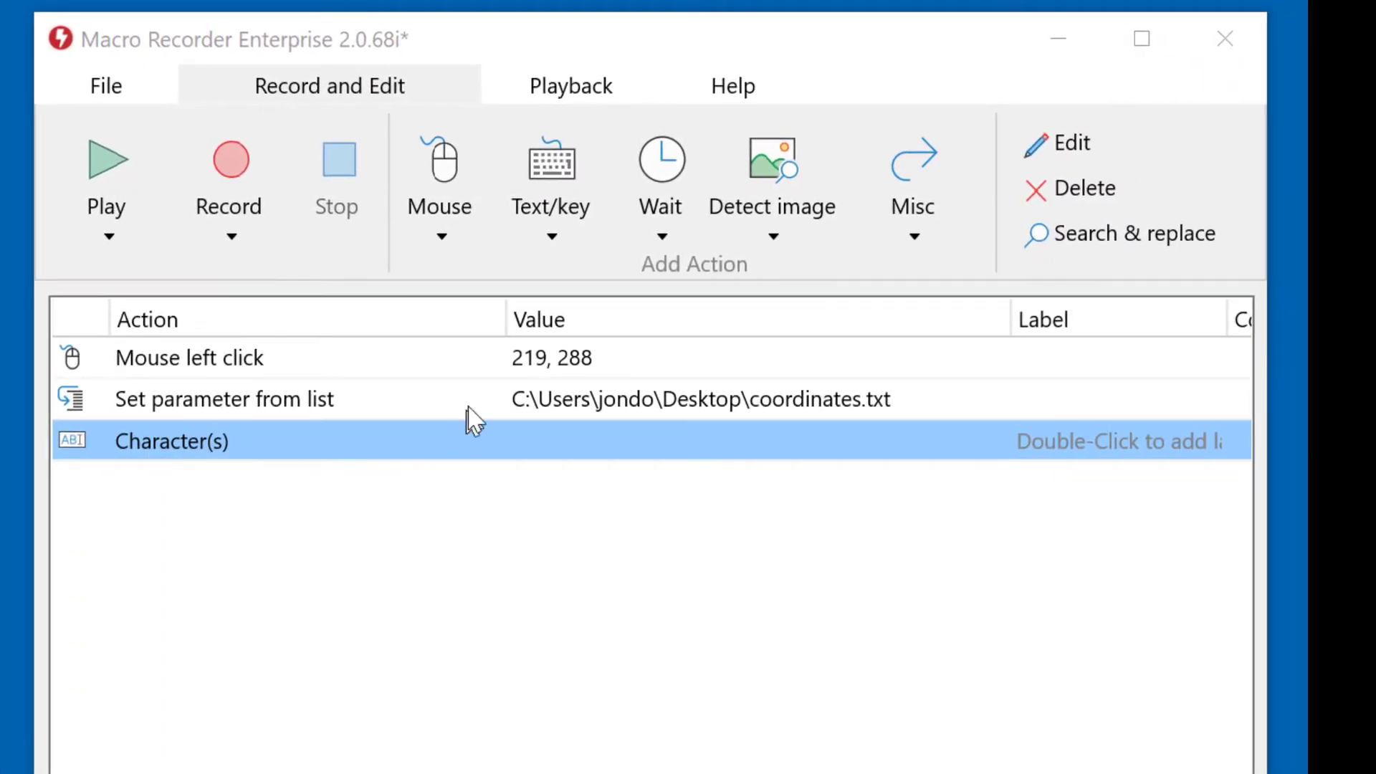
In Macro Recorder, add a Press & release key press action for the Enter key with a count of 1.
left_click(573, 245)
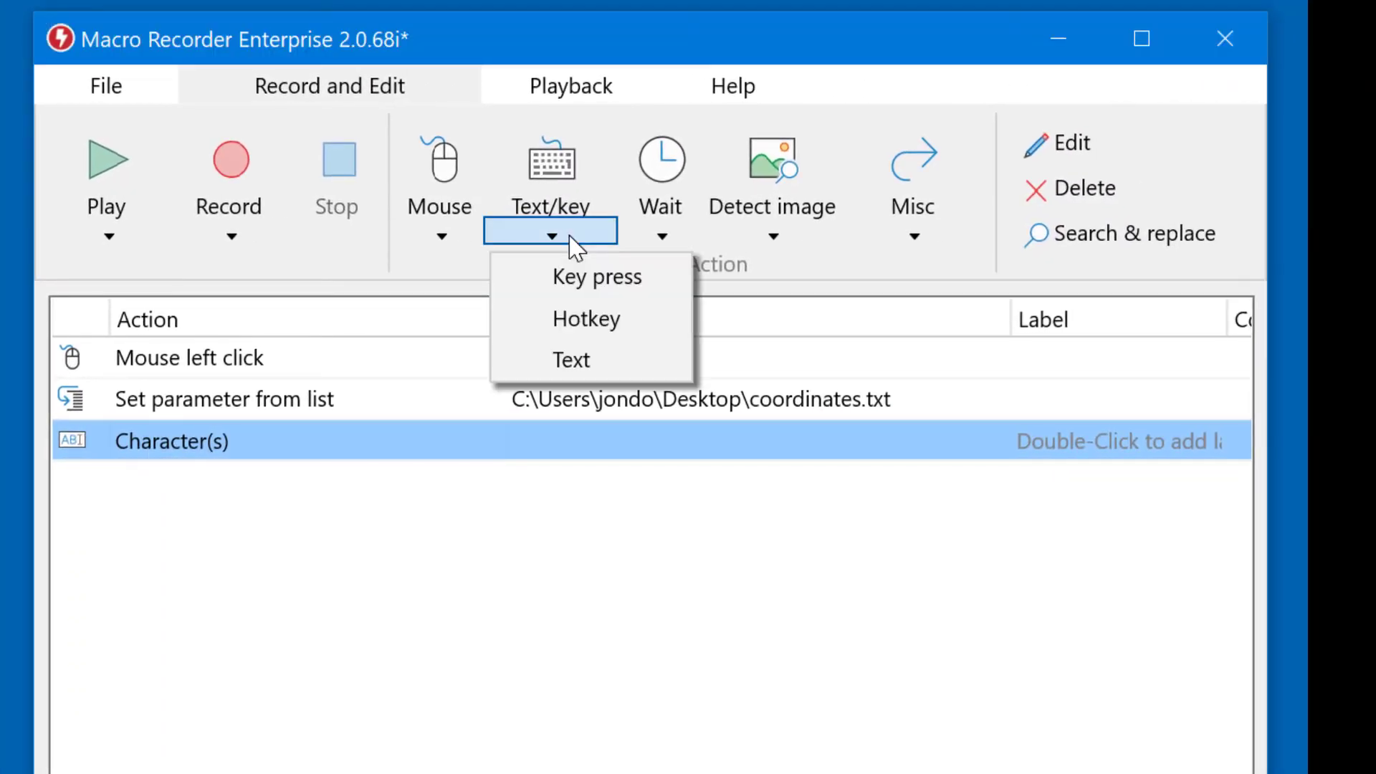
left_click(584, 287)
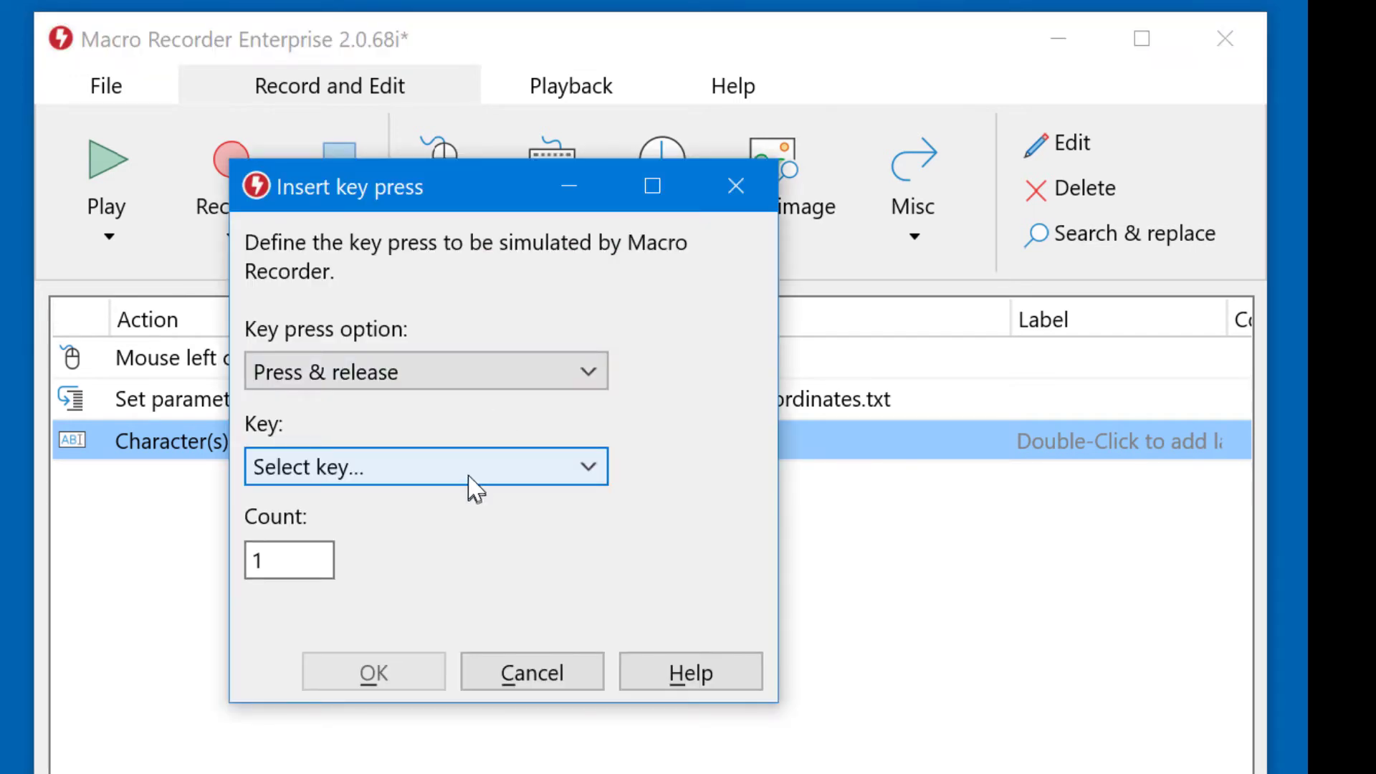
left_click(474, 479)
left_click_drag(590, 561, 600, 689)
left_click(371, 624)
left_click(372, 674)
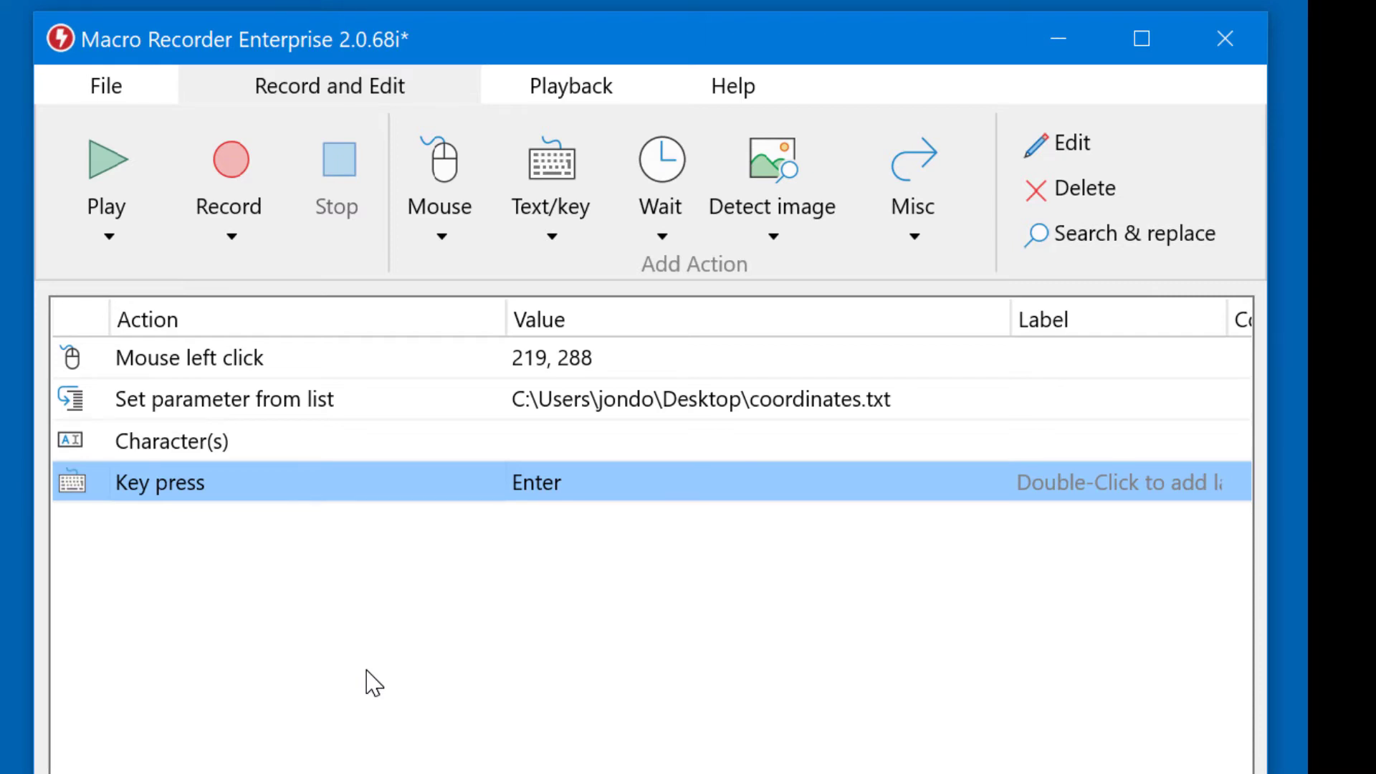
Add a wait action of 500 ms after the Enter key press action.
type("w")
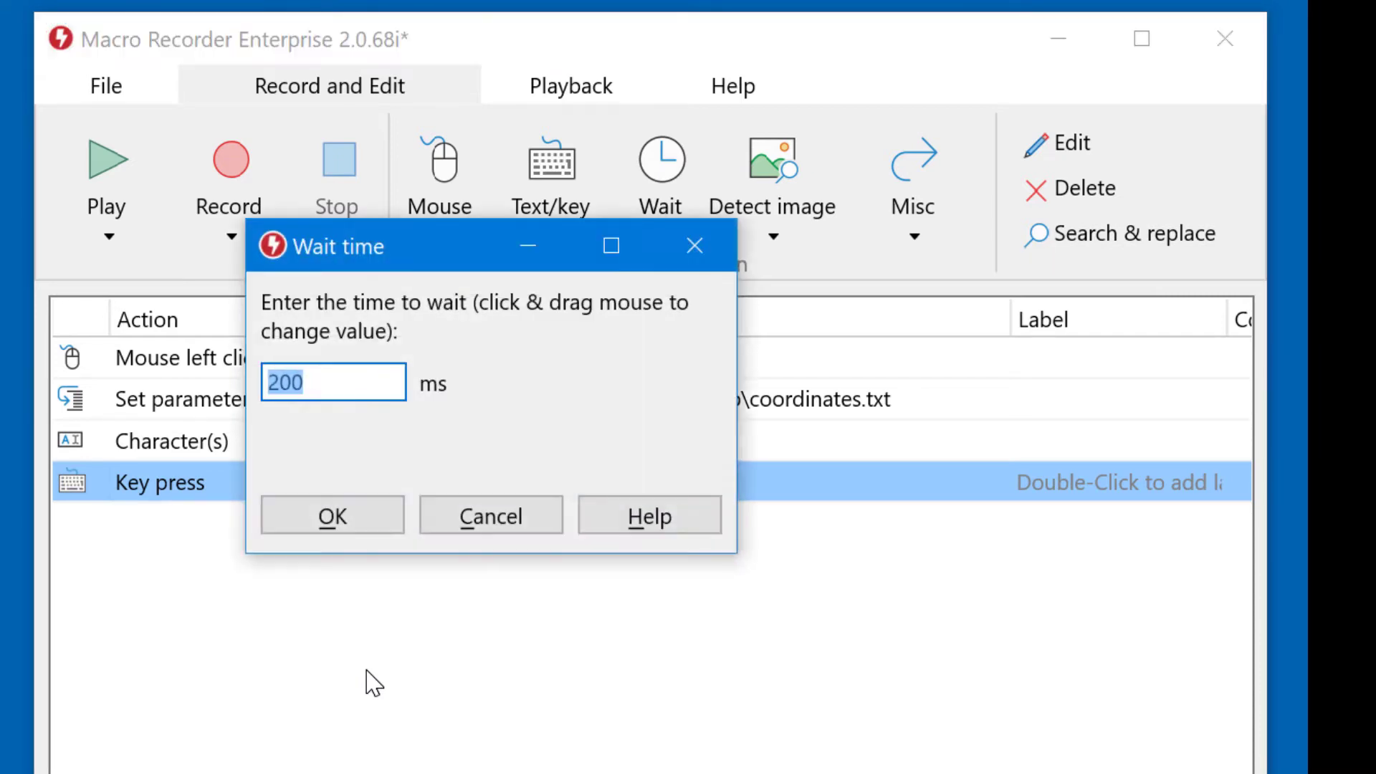
type("500")
left_click(353, 528)
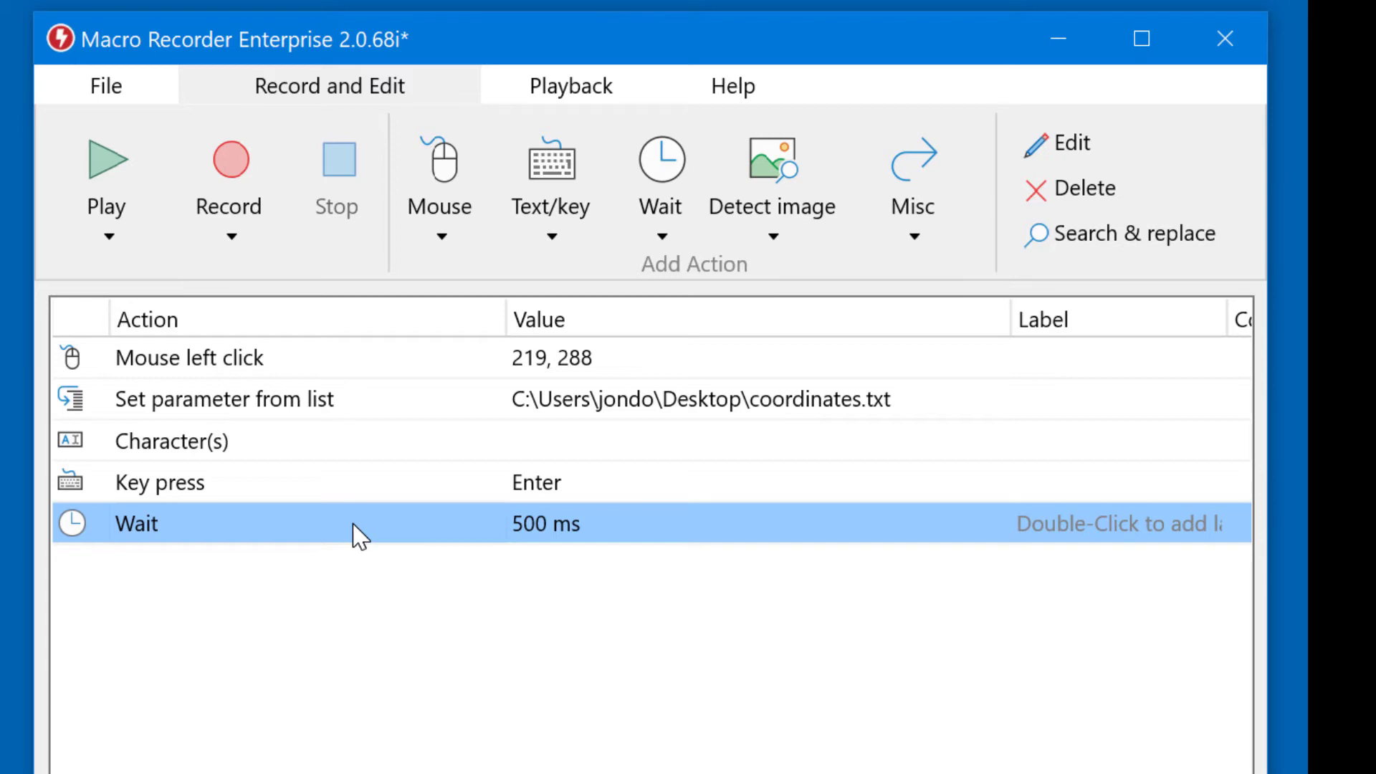
After the wait action, insert a Set parameters from list action for the Text field that reads its list from brands.txt.
right_click(356, 534)
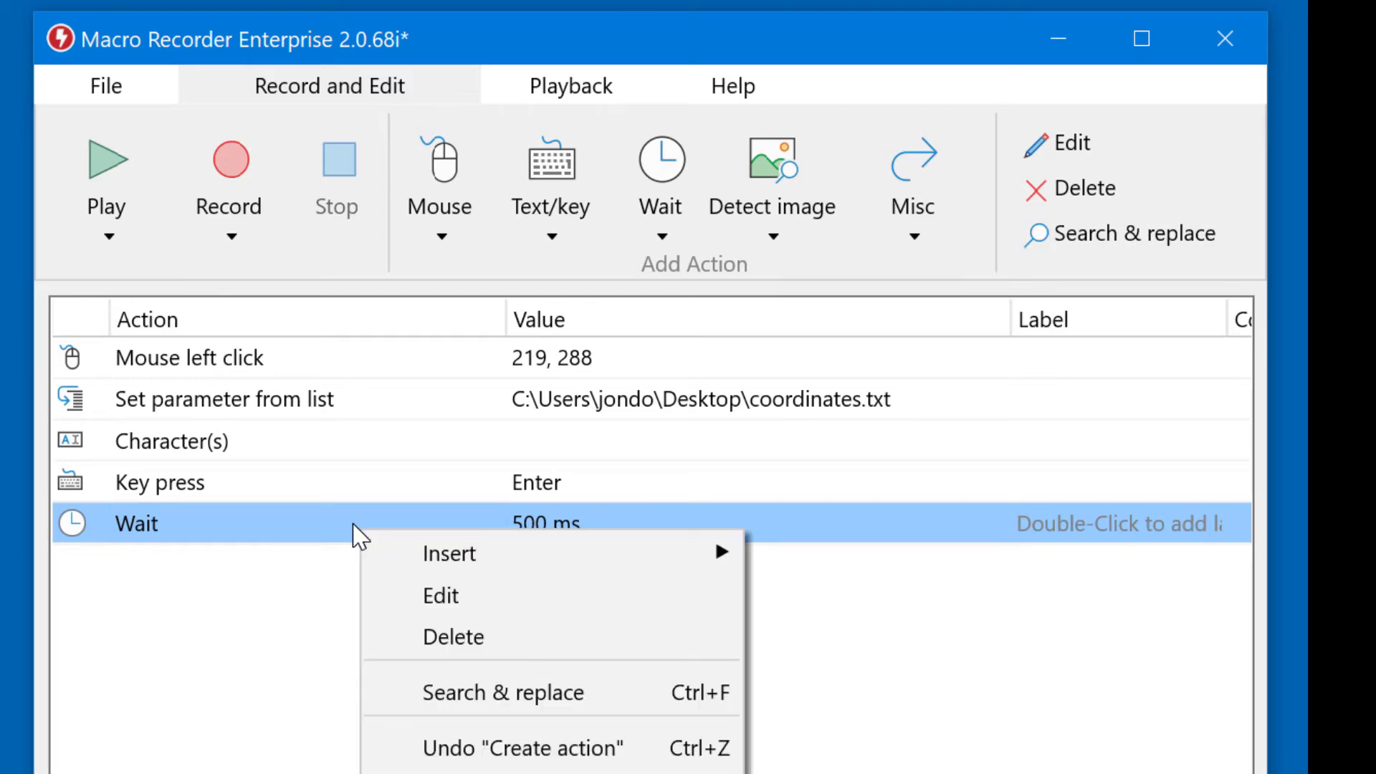
mouse_move(418, 553)
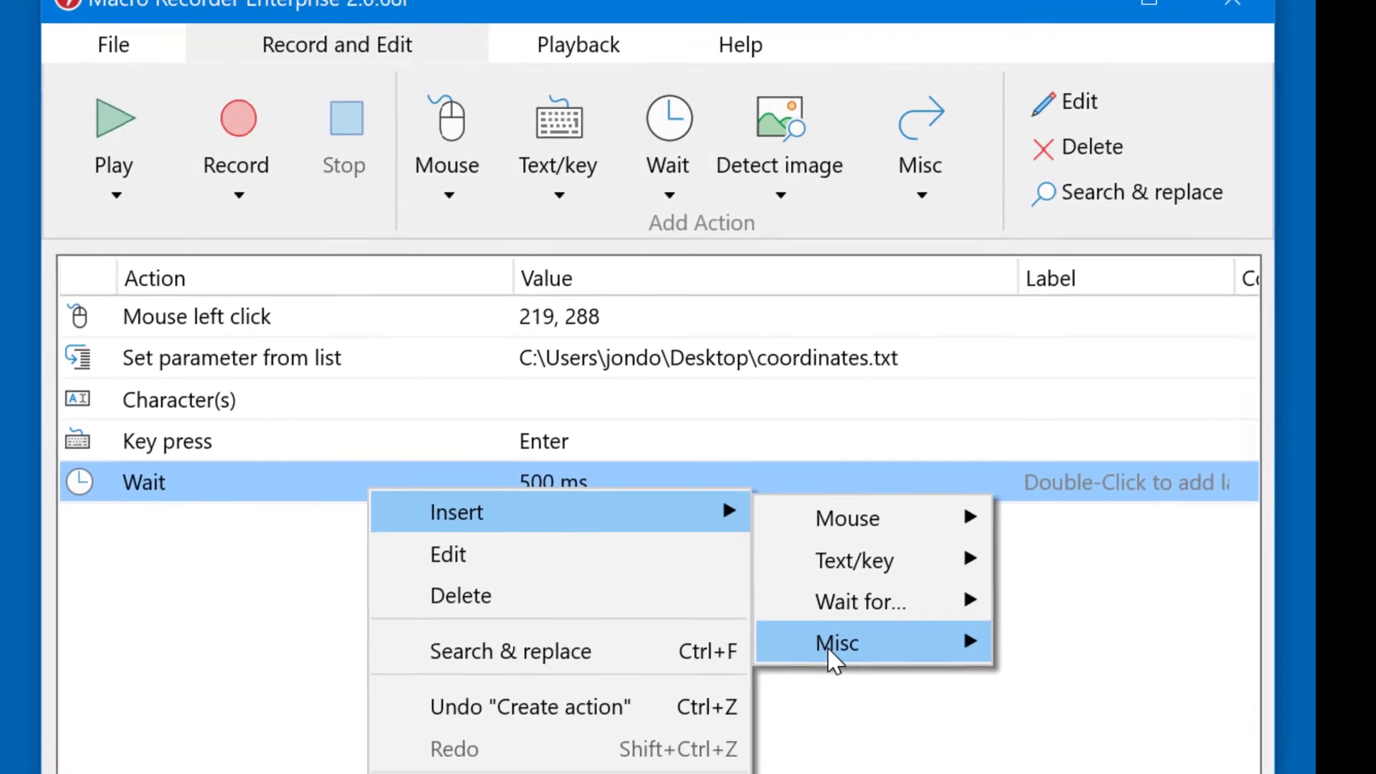
mouse_move(891, 694)
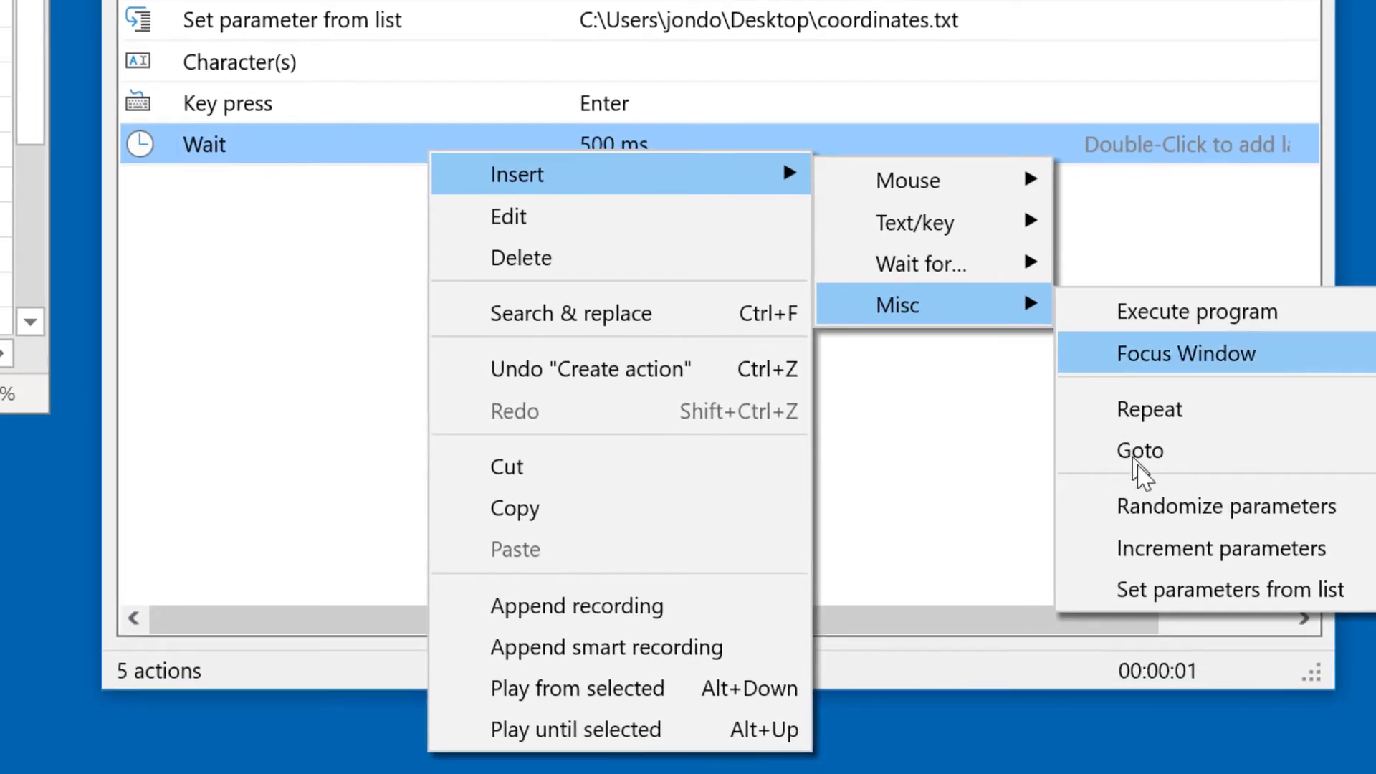
left_click(1154, 589)
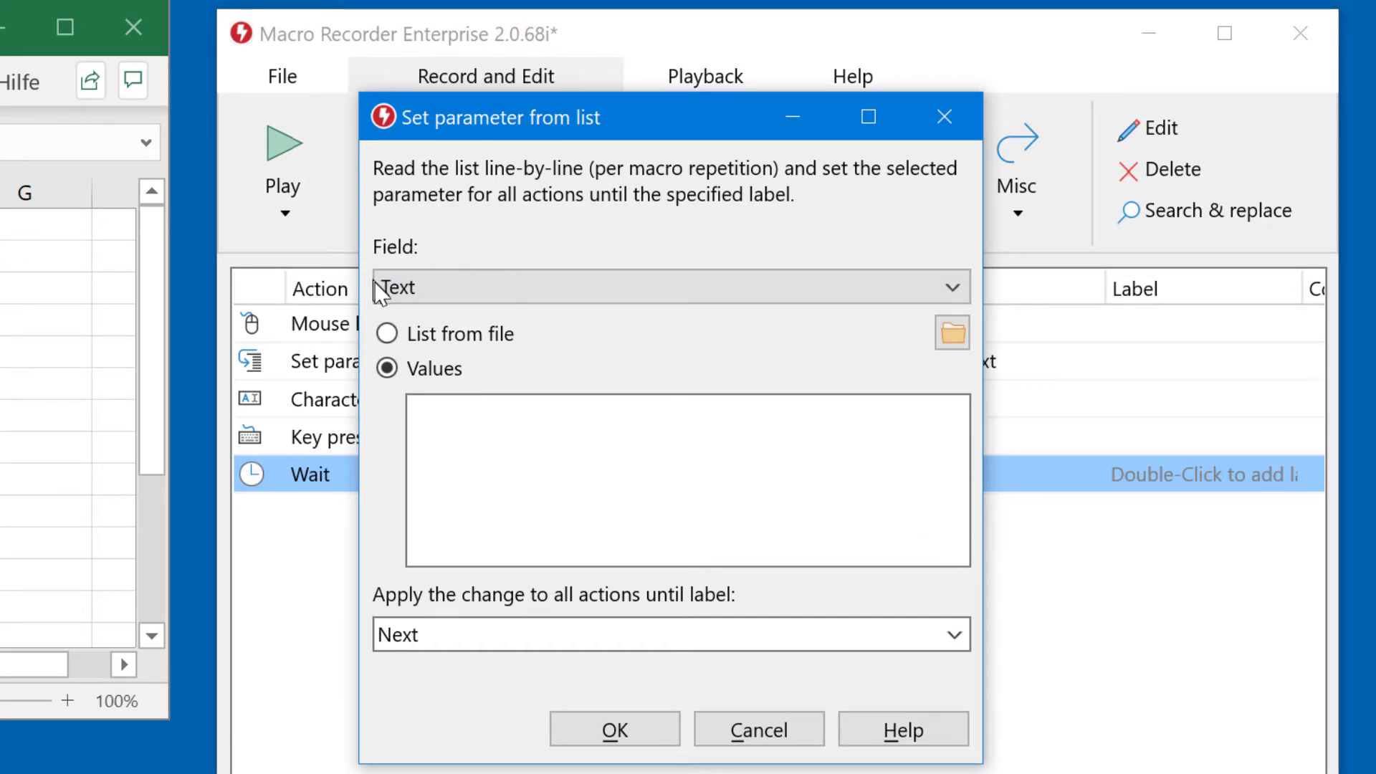
left_click(429, 338)
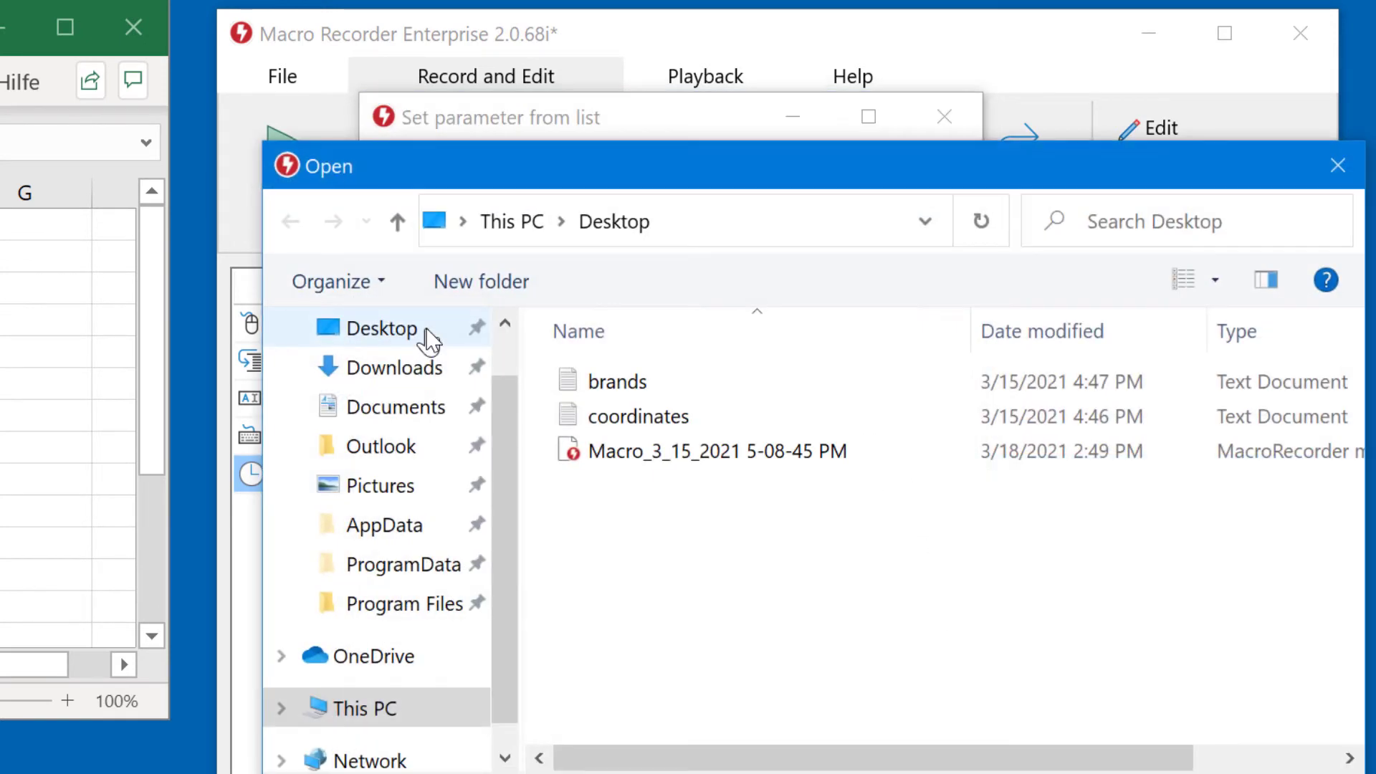
left_click(634, 387)
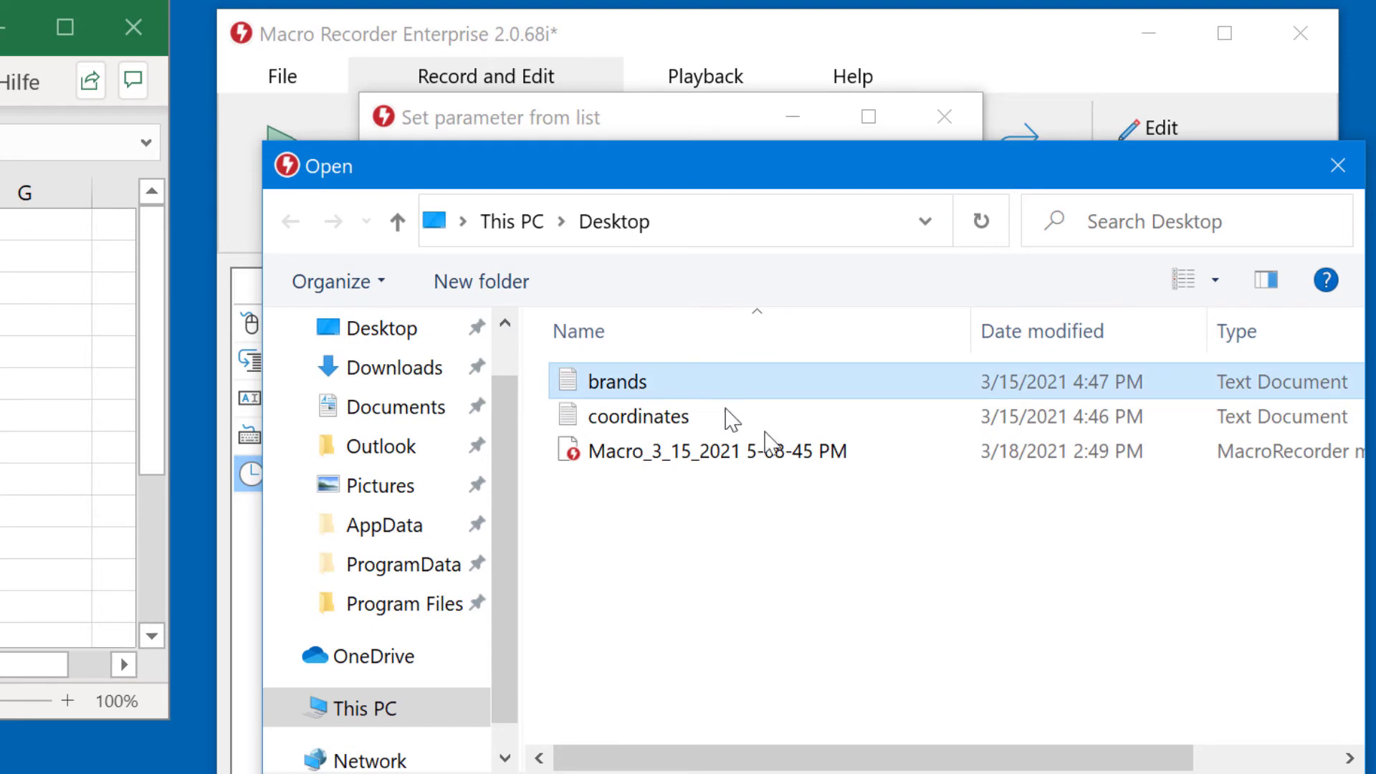
key("Return")
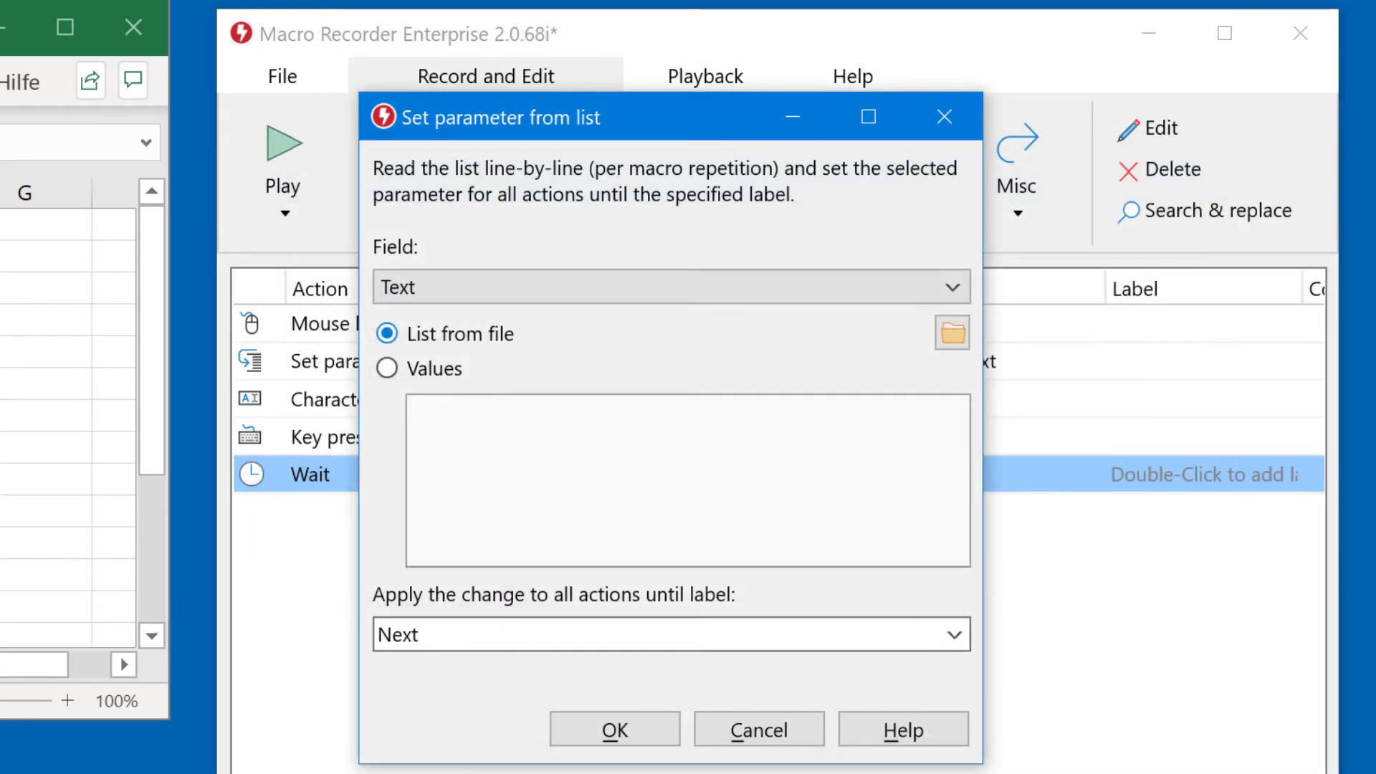
left_click(615, 730)
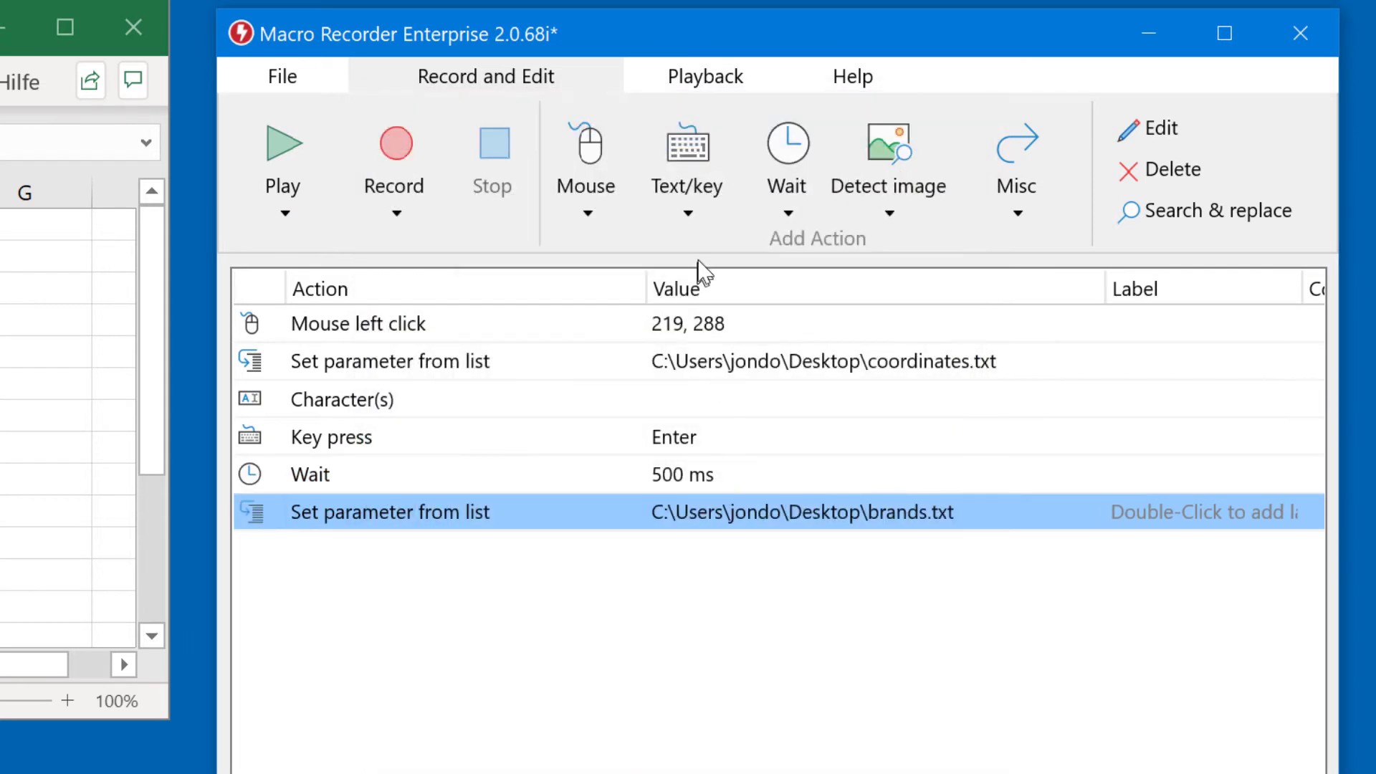
Add a text output action with empty text after the brands.txt list action.
left_click(694, 214)
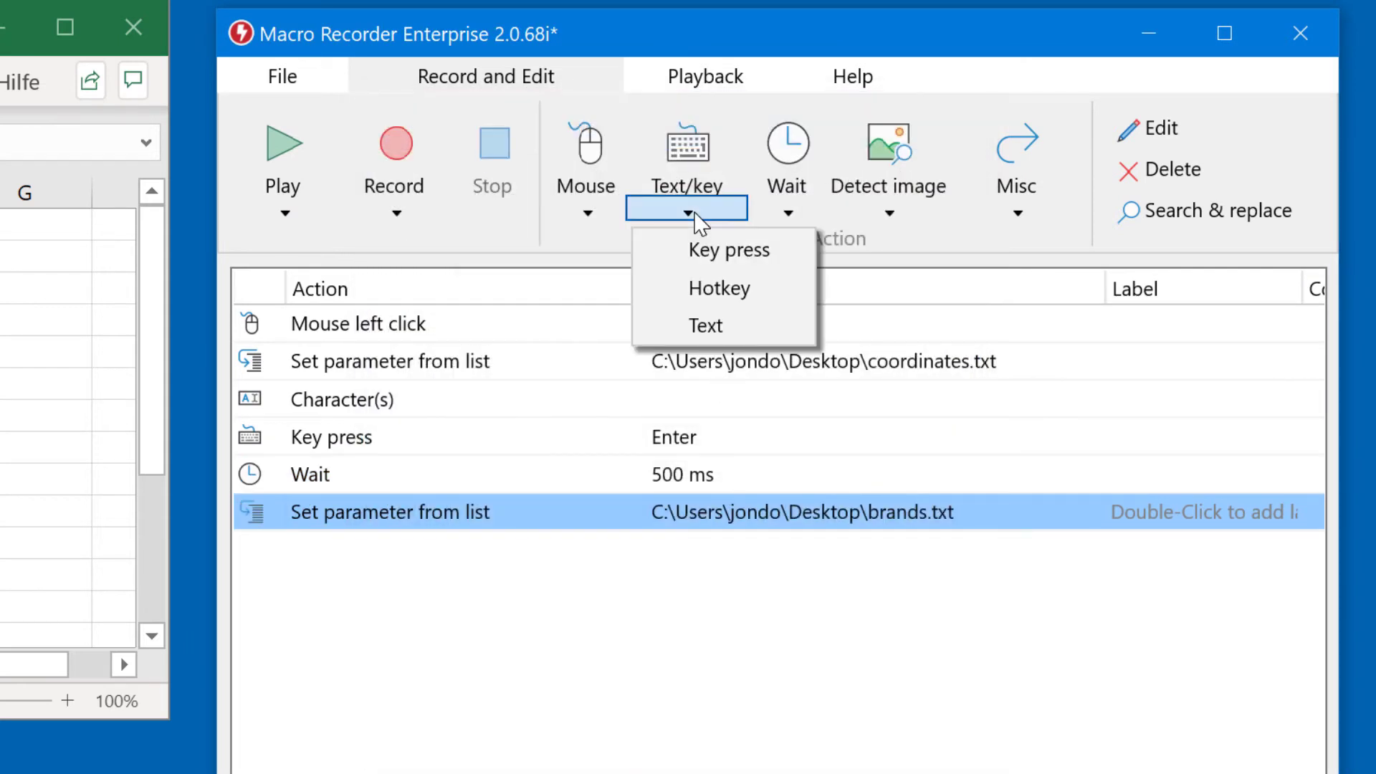
left_click(696, 321)
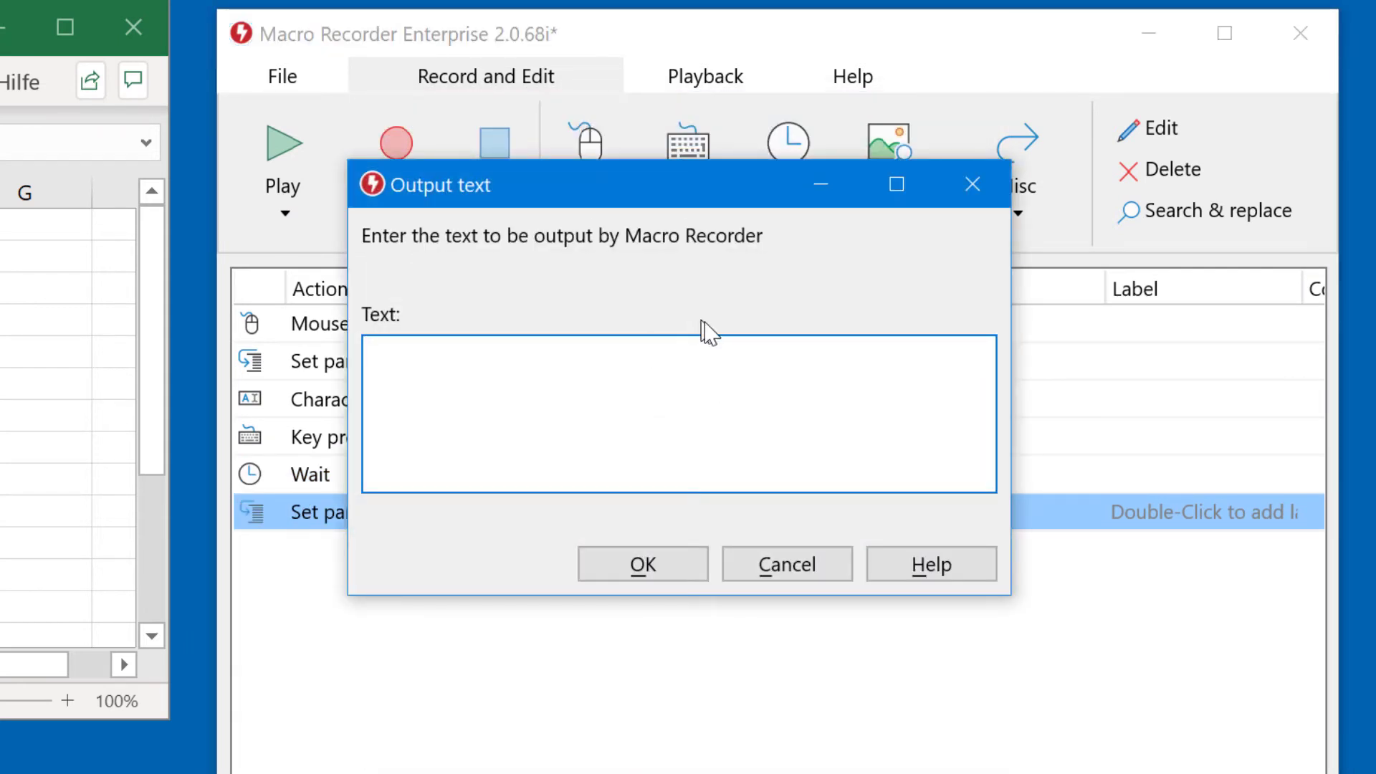
left_click(630, 571)
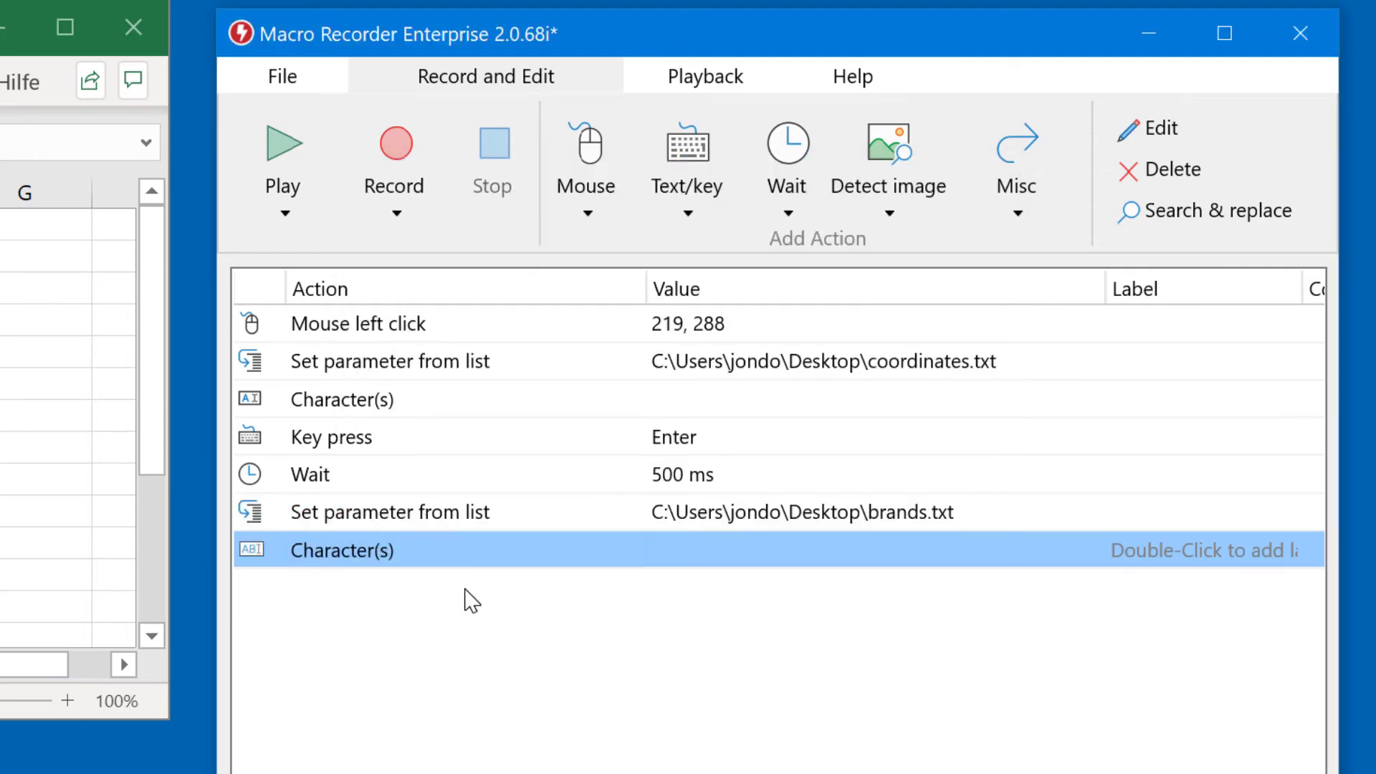
Copy the Enter key press action to the end of the macro and add a 500 ms wait after it.
left_click(394, 452)
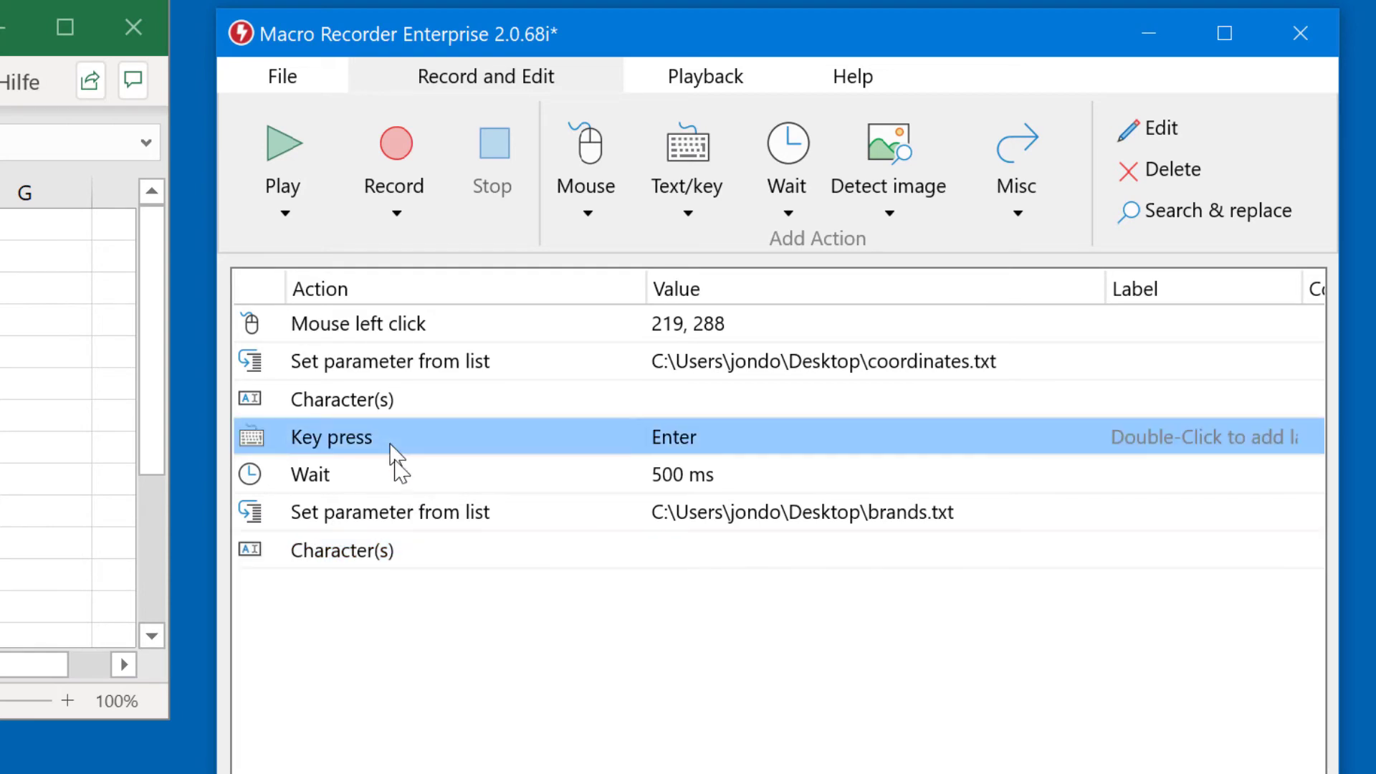
left_click(394, 556)
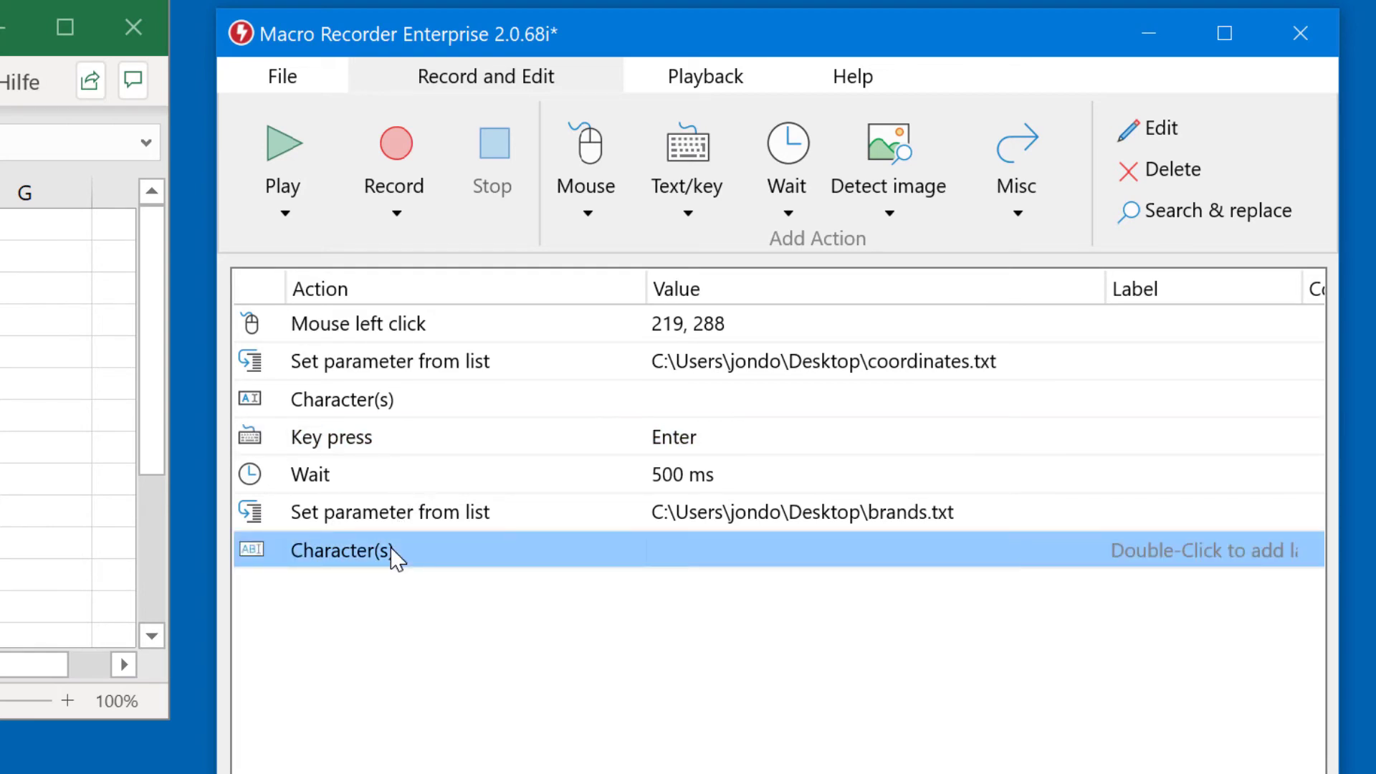
key("ctrl+v")
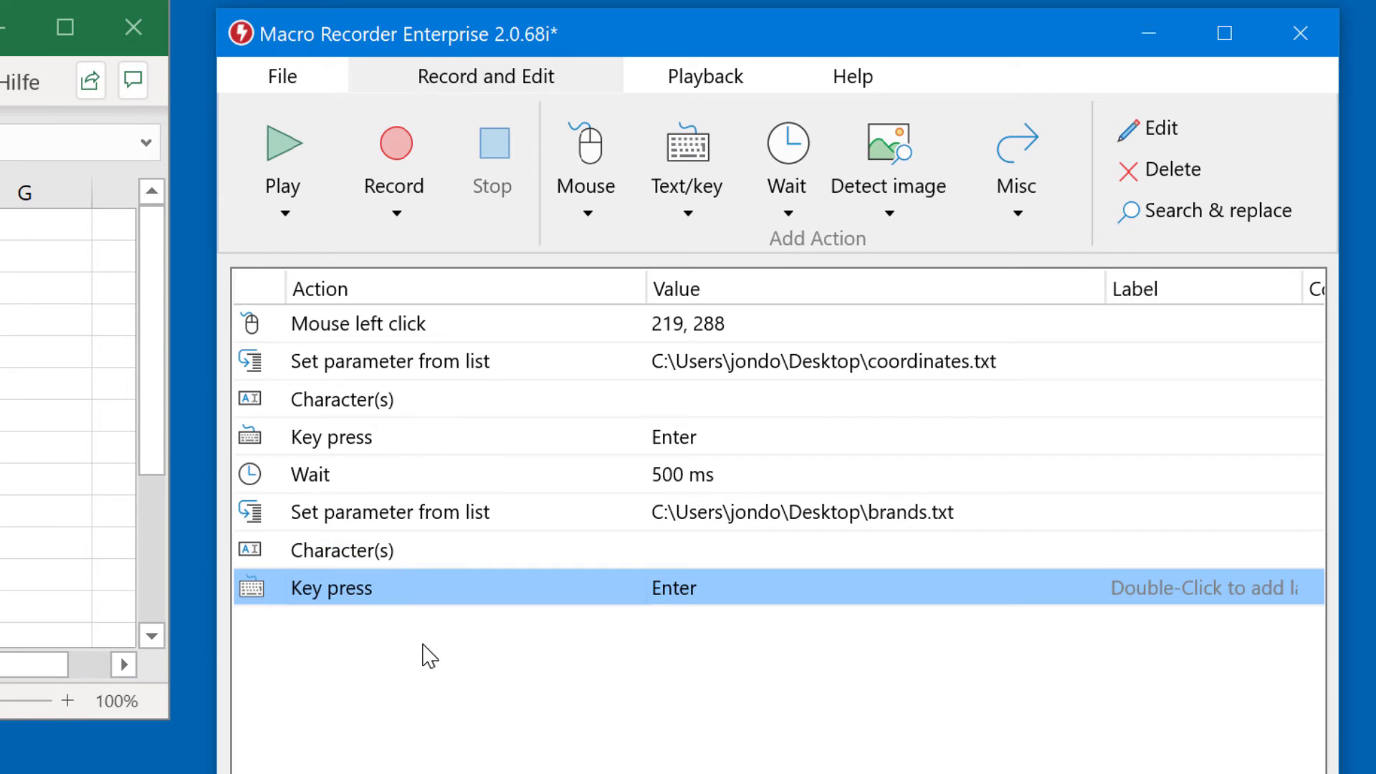
key("ctrl+w")
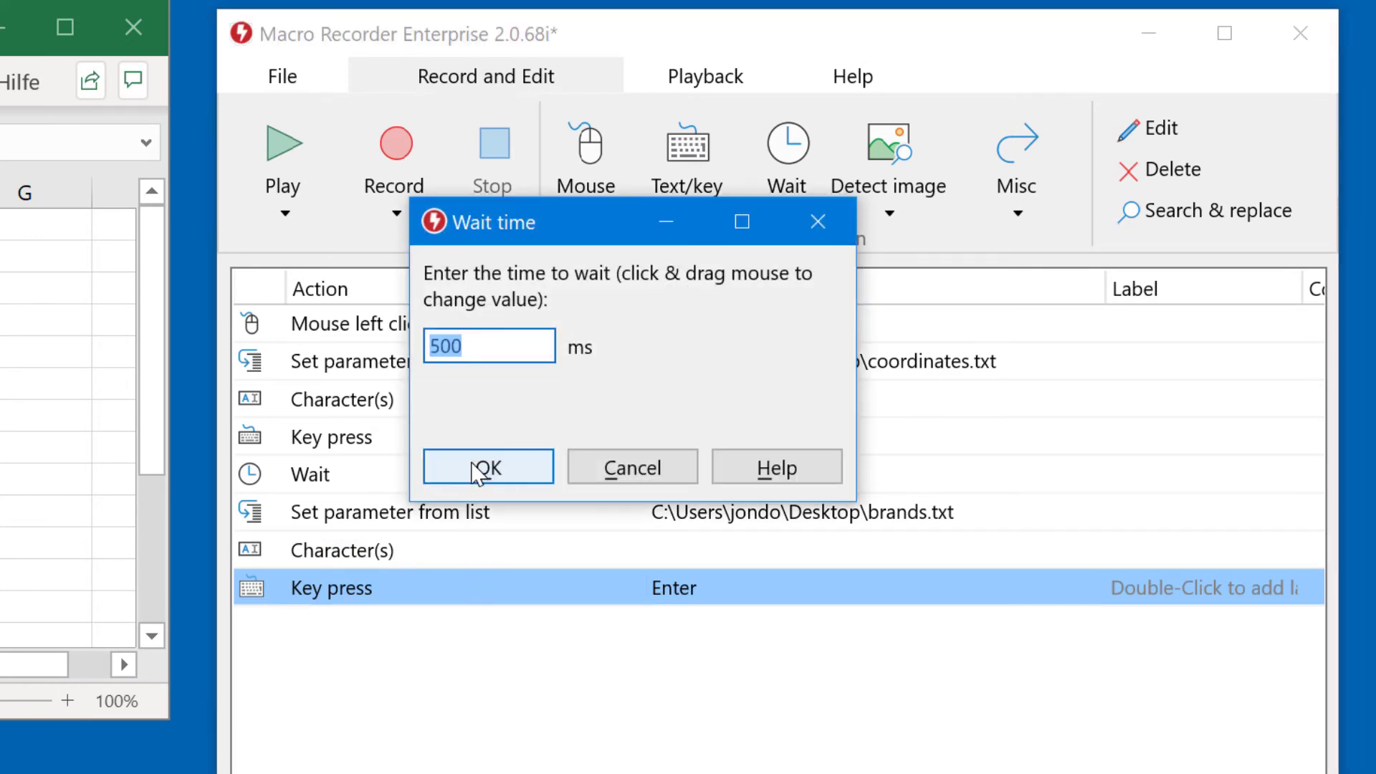
left_click(476, 472)
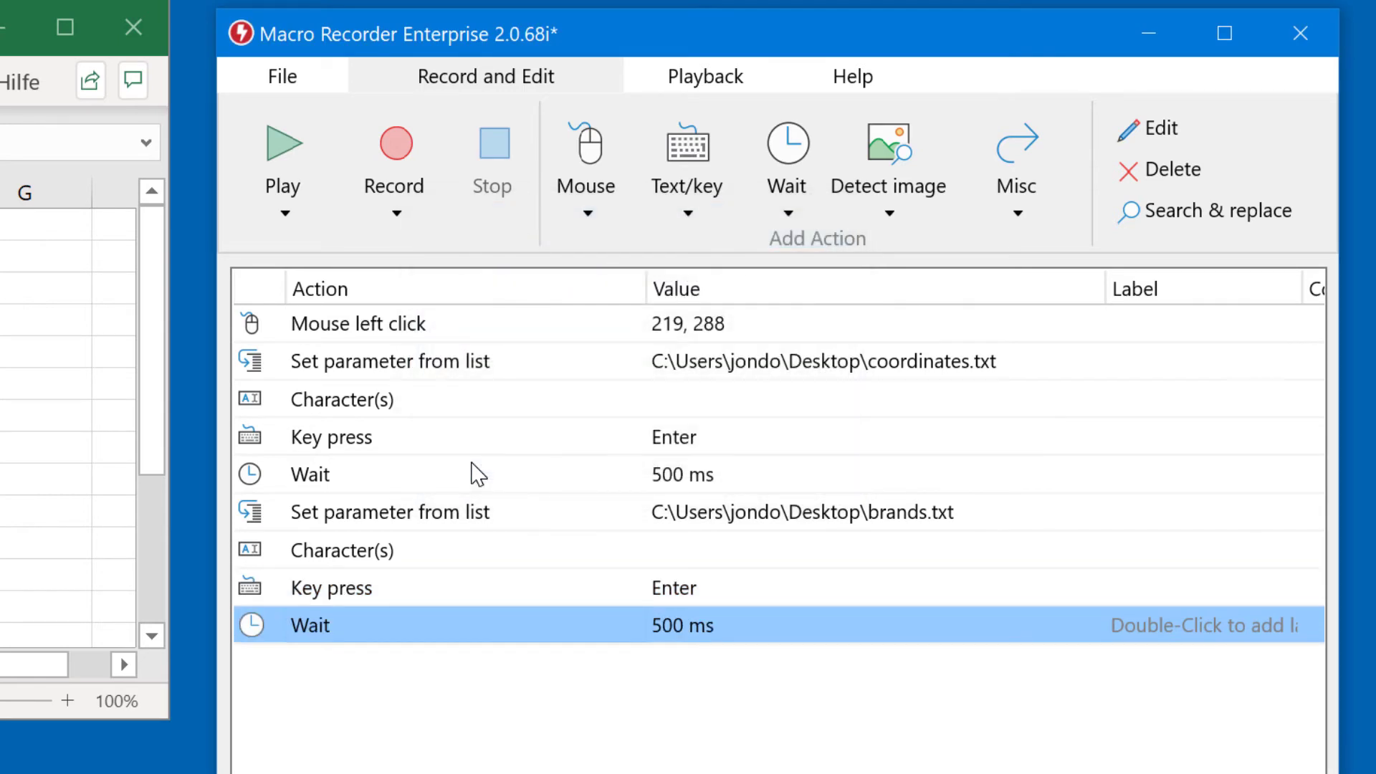
Open the coordinates text file from the desktop to check how many cells it lists, and close it again.
left_click(709, 81)
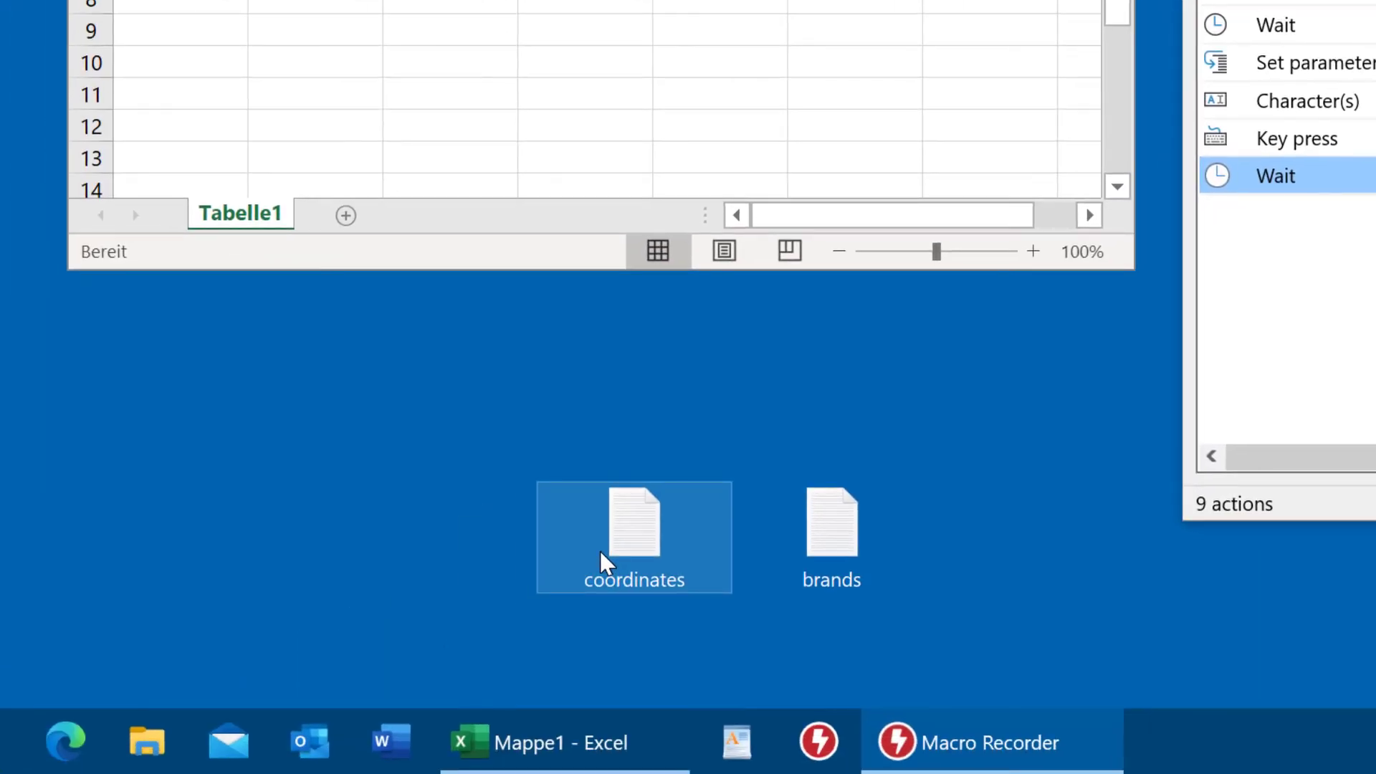
double_click(602, 562)
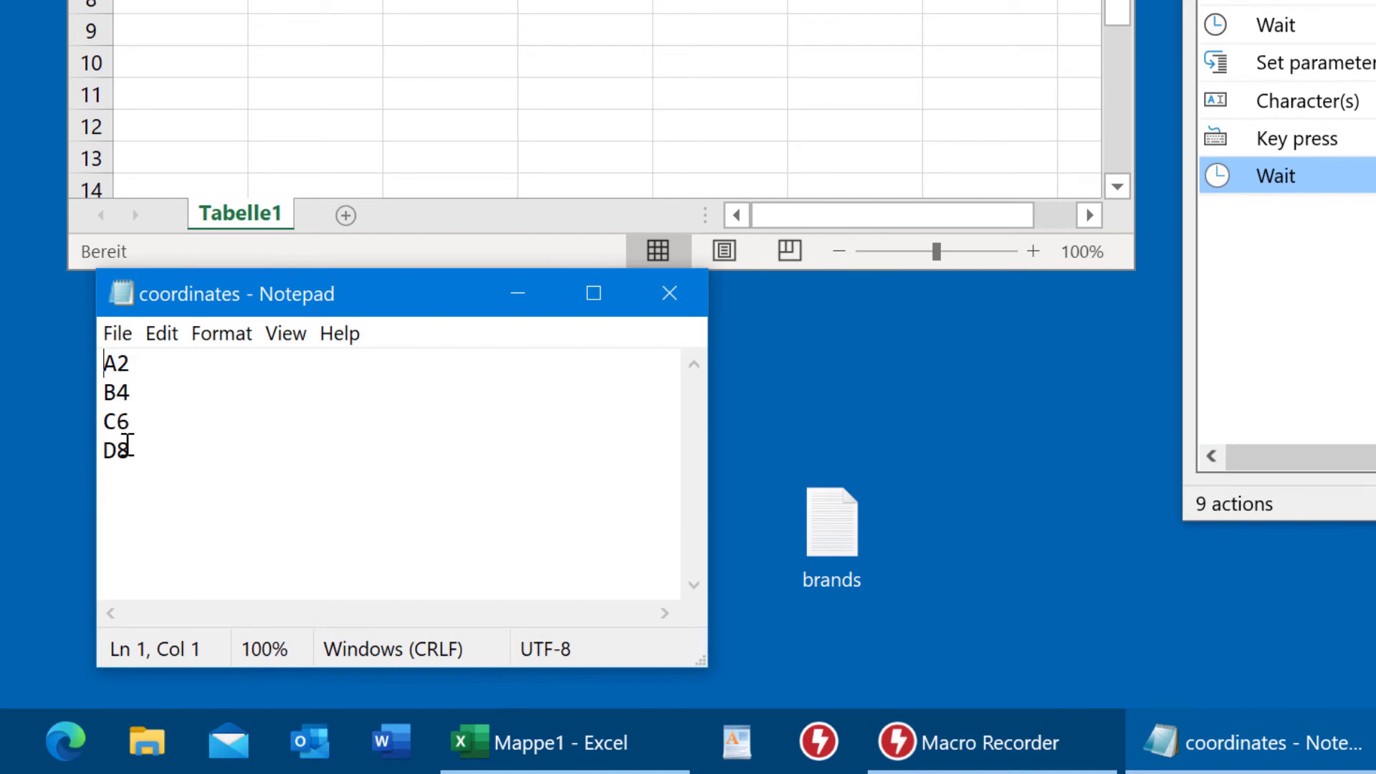
left_click(695, 292)
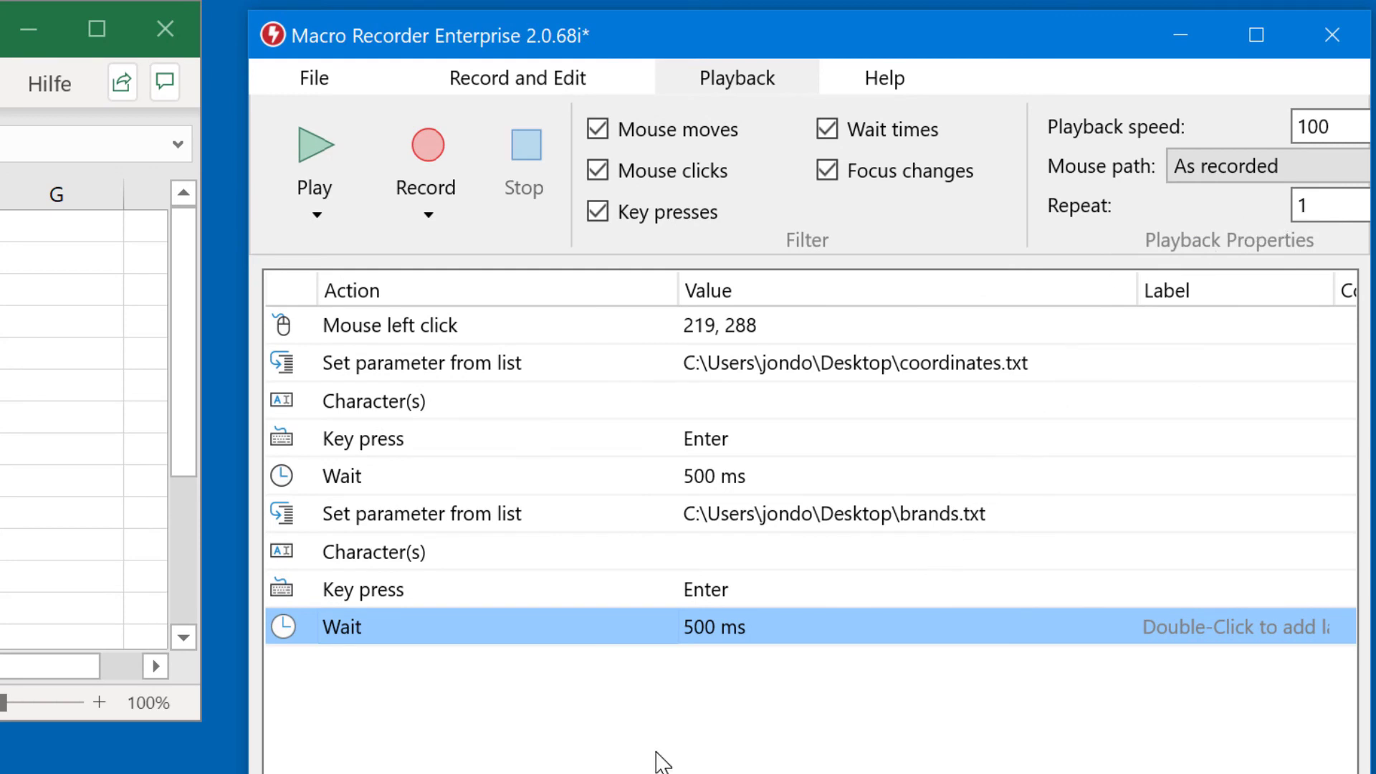
Insert a Repeat action at the macro's end for label "cycle" with 3 repetitions, and label the first mouse click action "cycle".
right_click(418, 626)
mouse_move(508, 645)
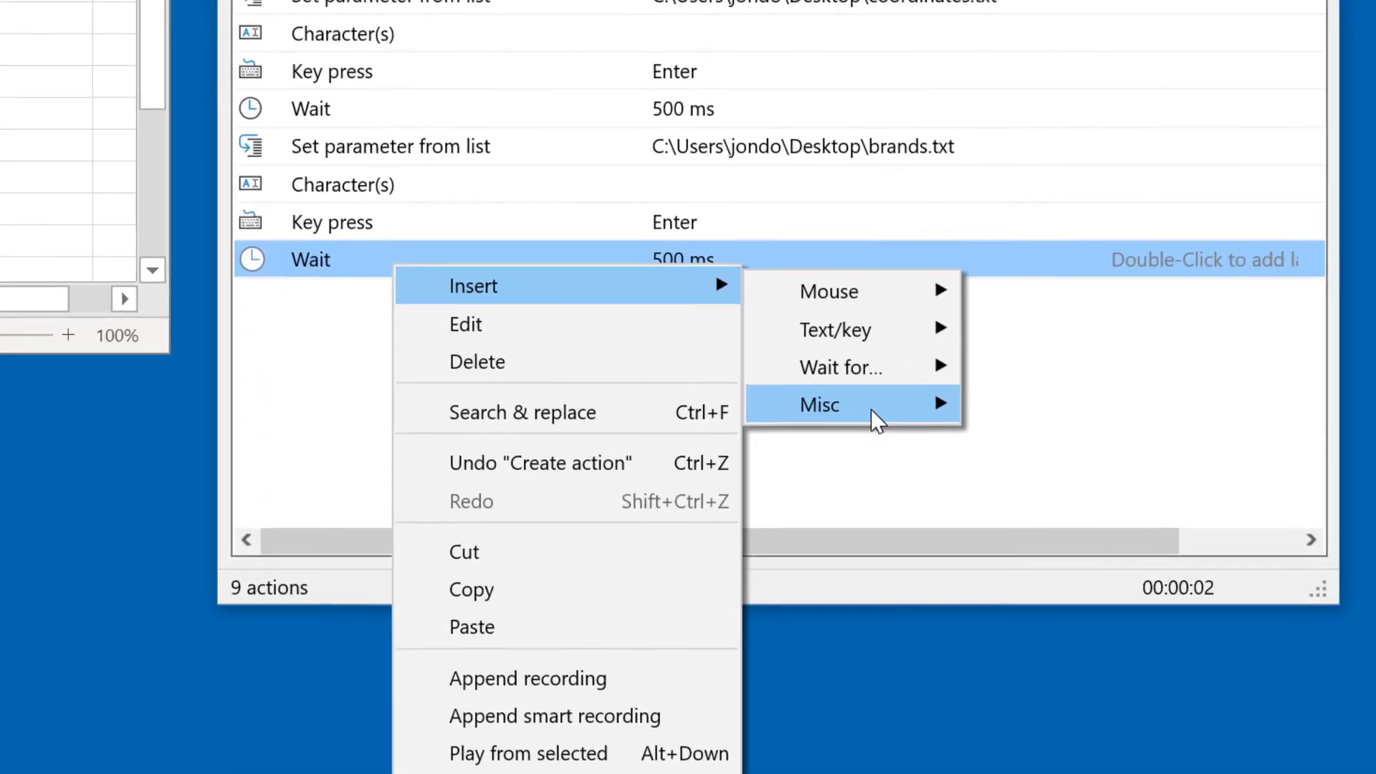
mouse_move(893, 658)
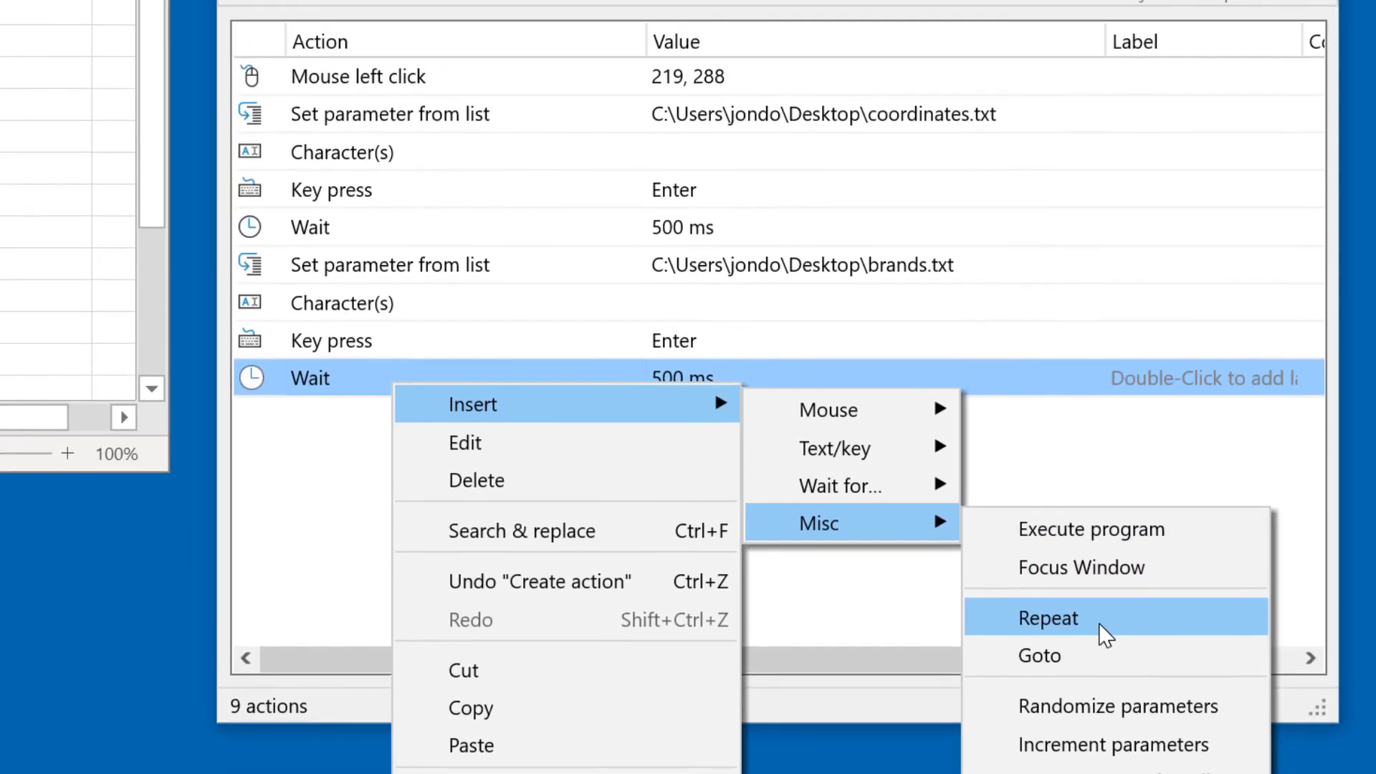
left_click(1106, 634)
type("cycle")
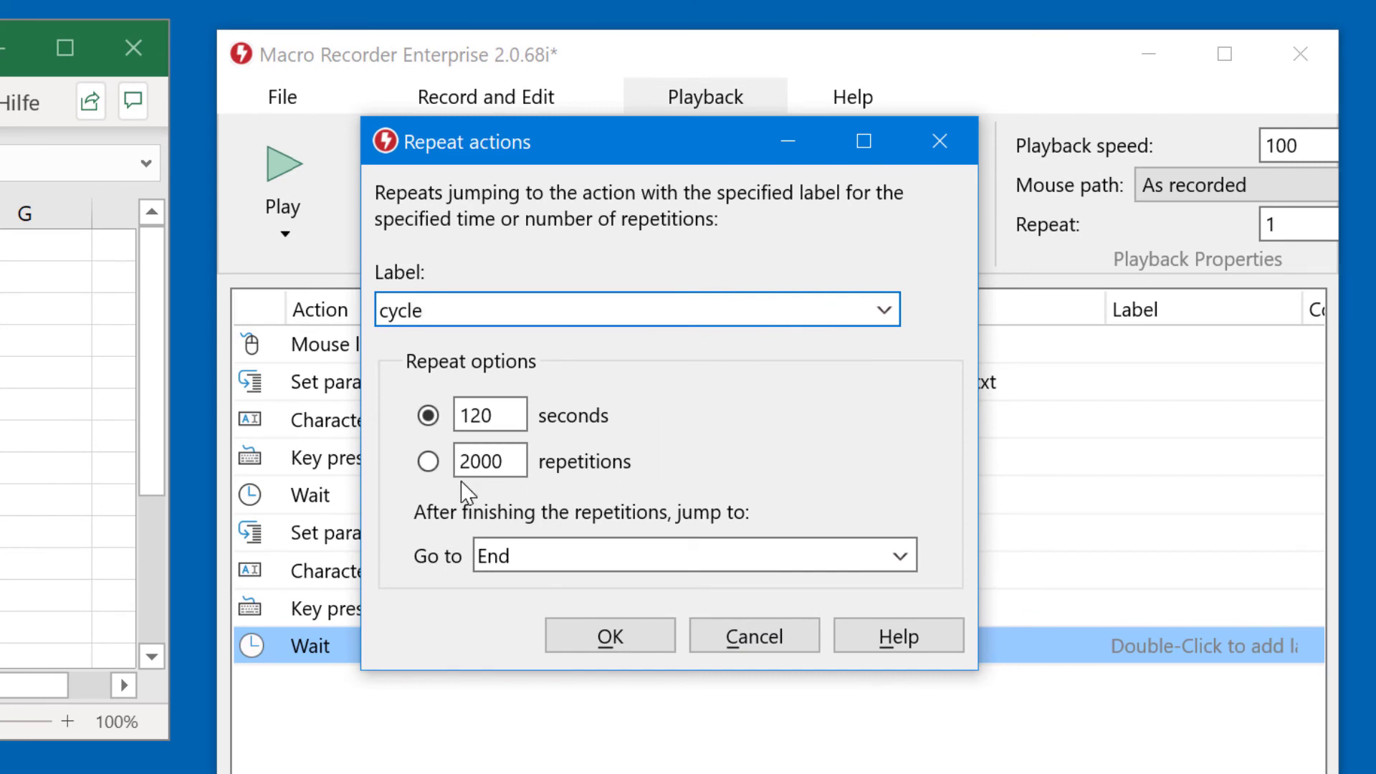
left_click(430, 463)
left_click_drag(504, 465, 378, 470)
type("3")
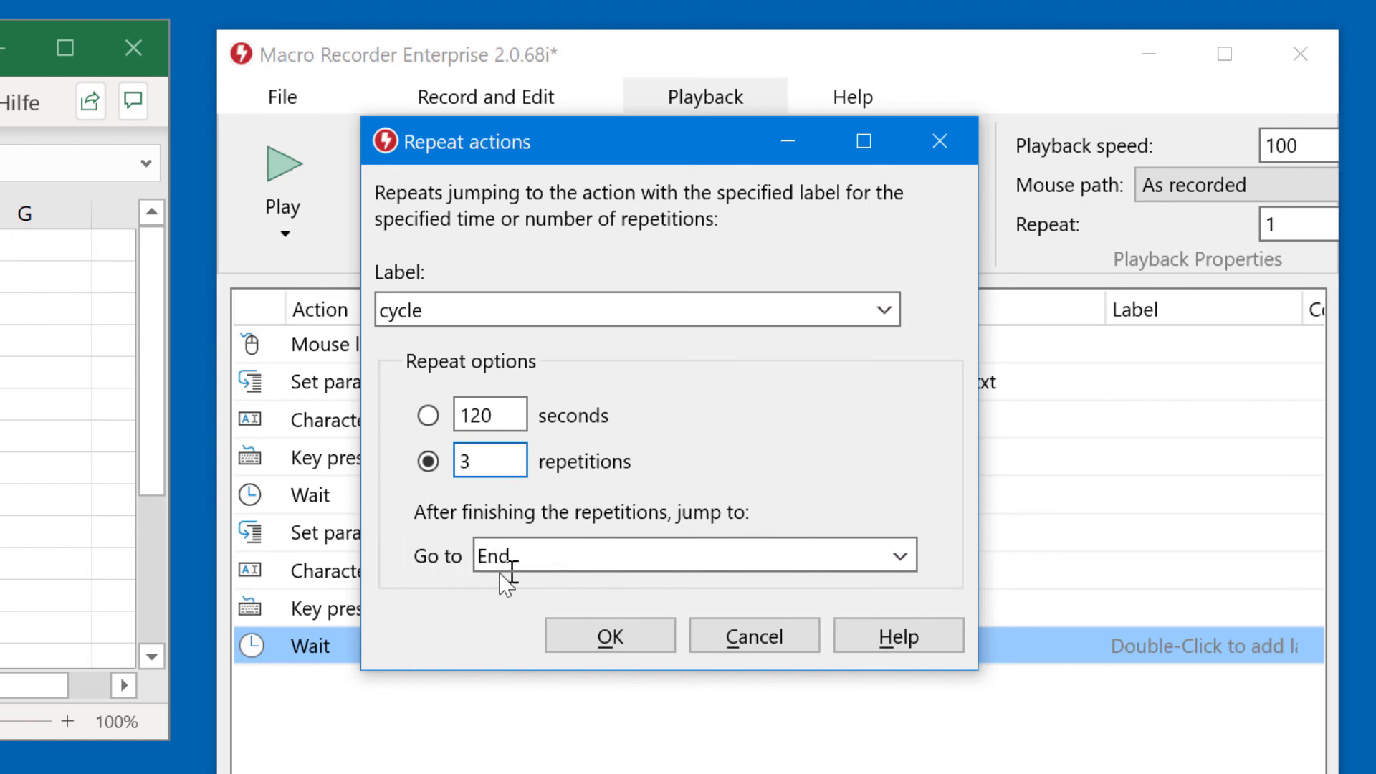
left_click(605, 645)
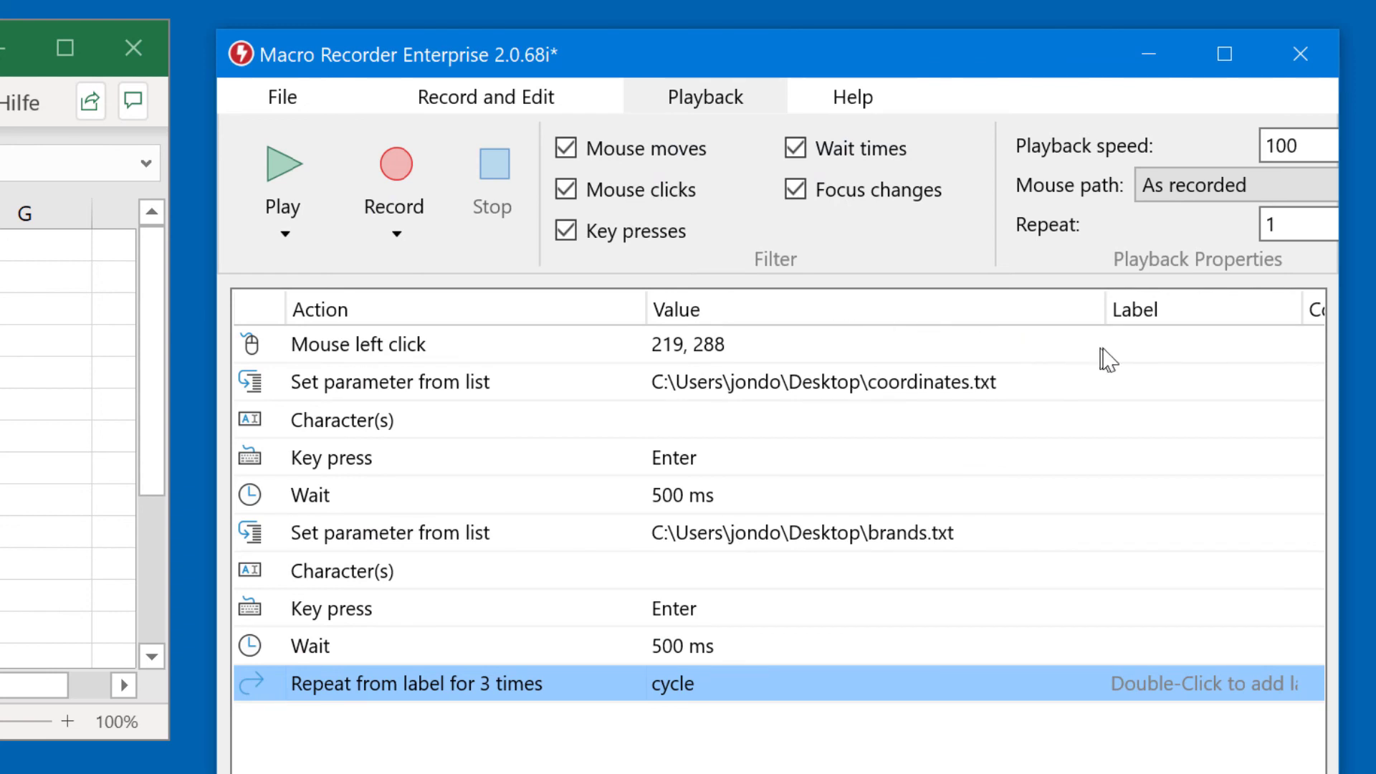
double_click(1183, 356)
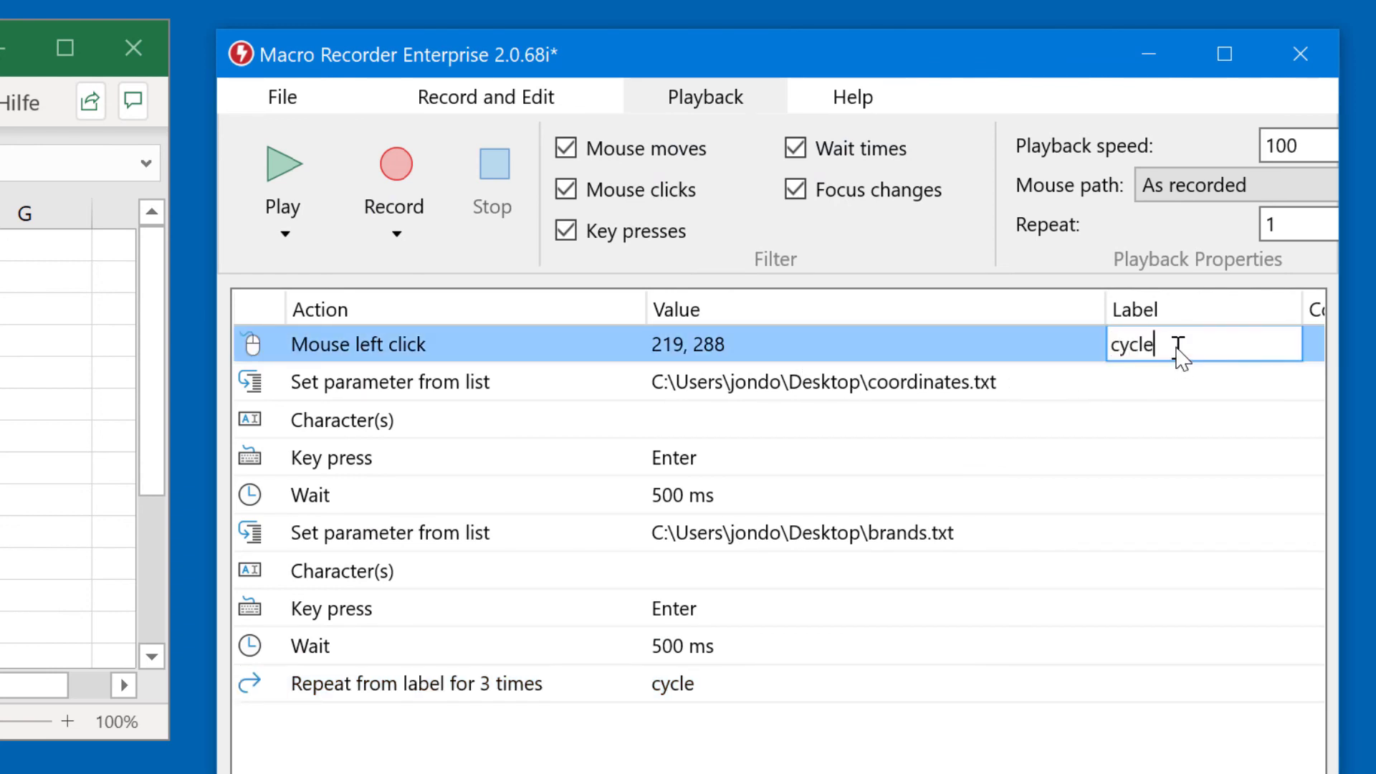
key("Return")
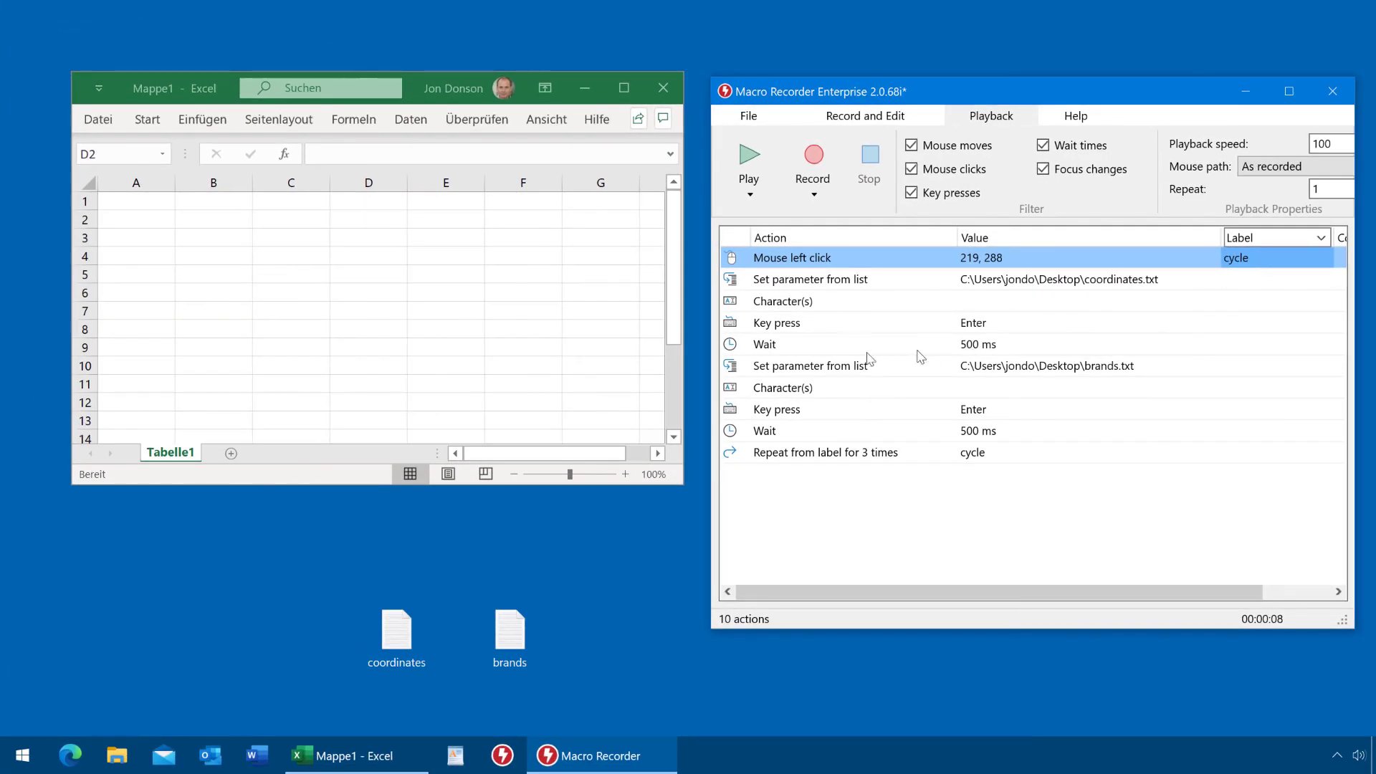
Switch to the Excel sheet and play the macro there.
left_click(488, 333)
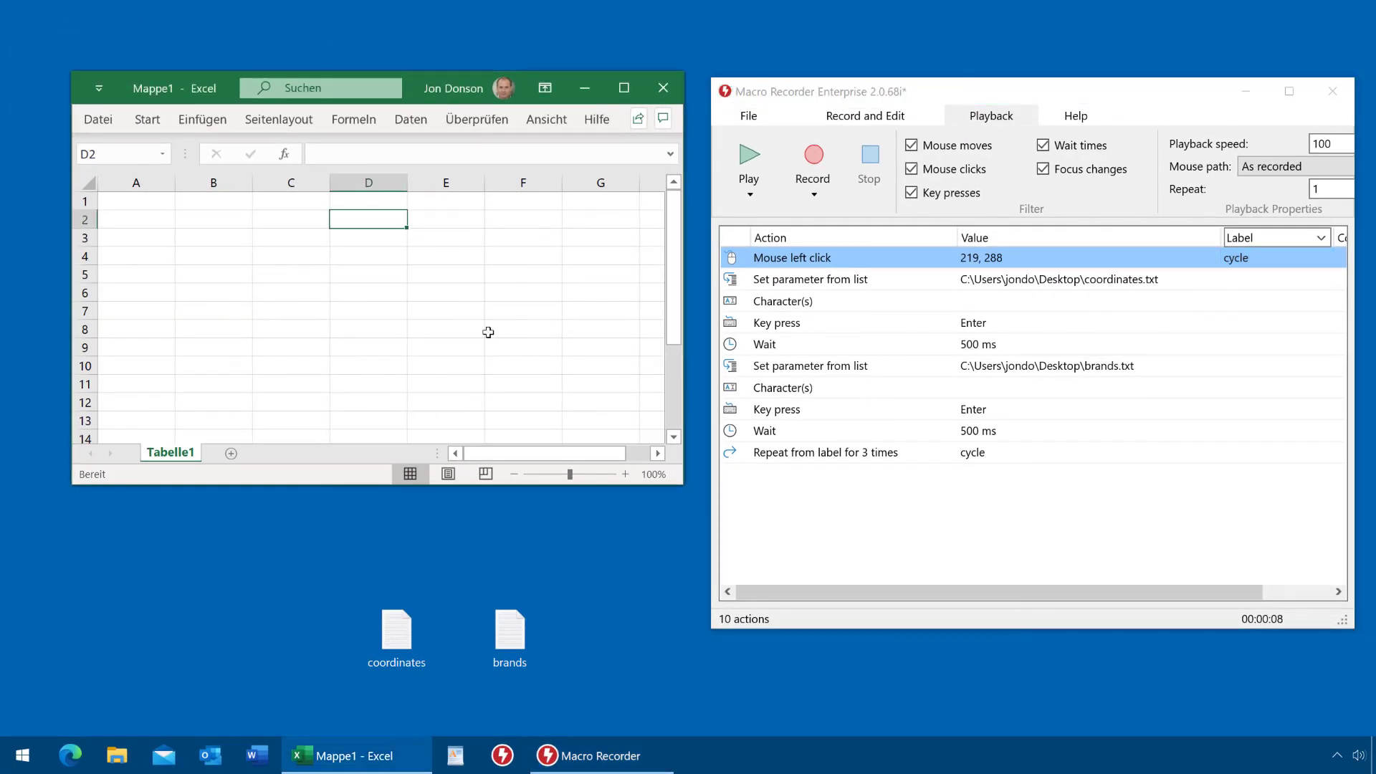
key("F11")
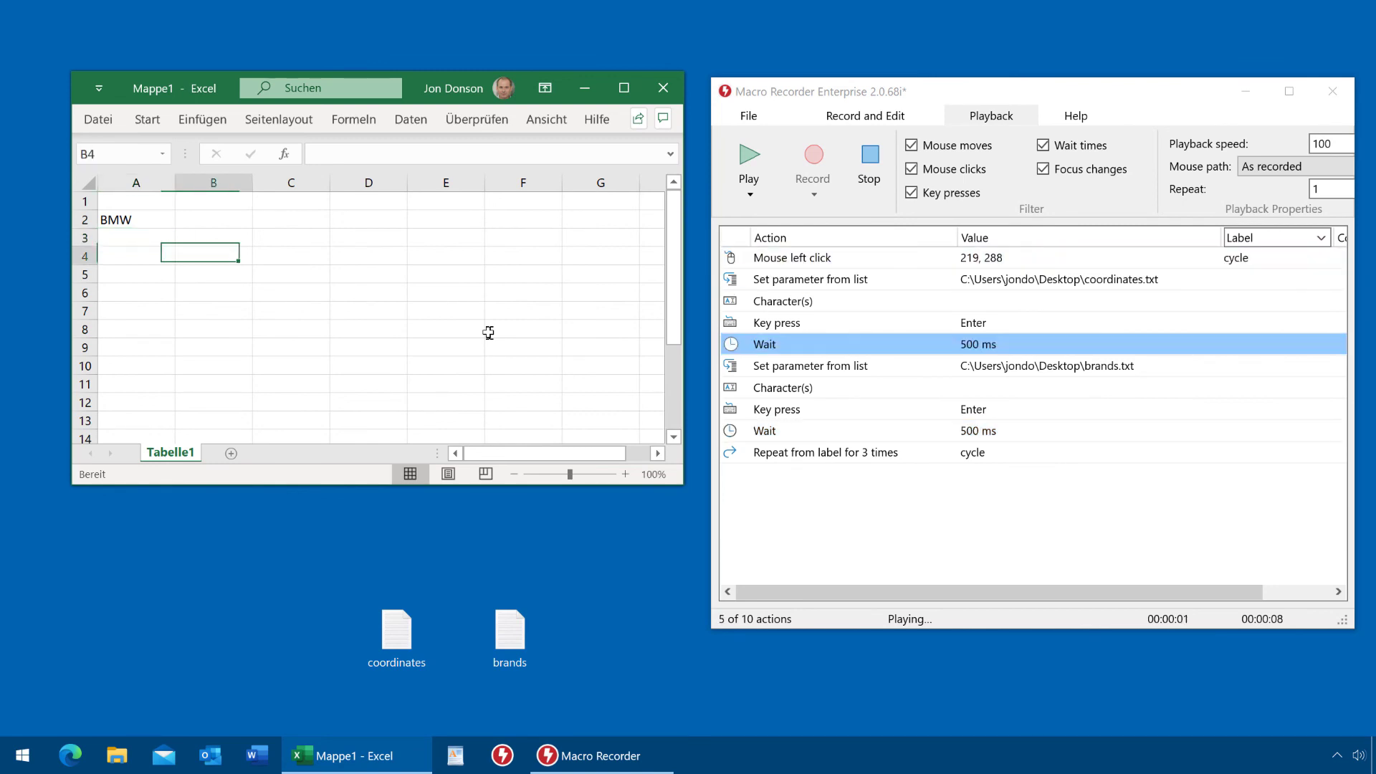